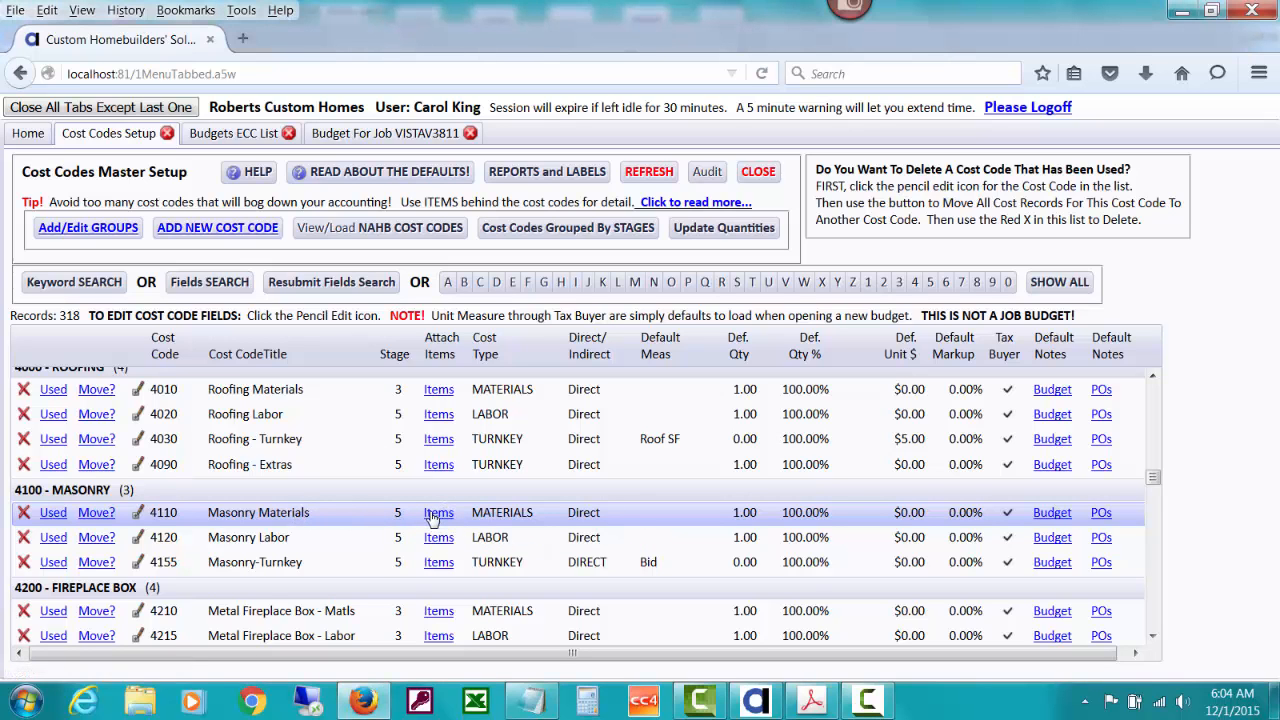
Review the generic items attached to cost code 4110 Masonry Materials and open that cost code's items in the VISTAV3811 budget.
{"action": "left_click", "coordinate": [438, 513]}
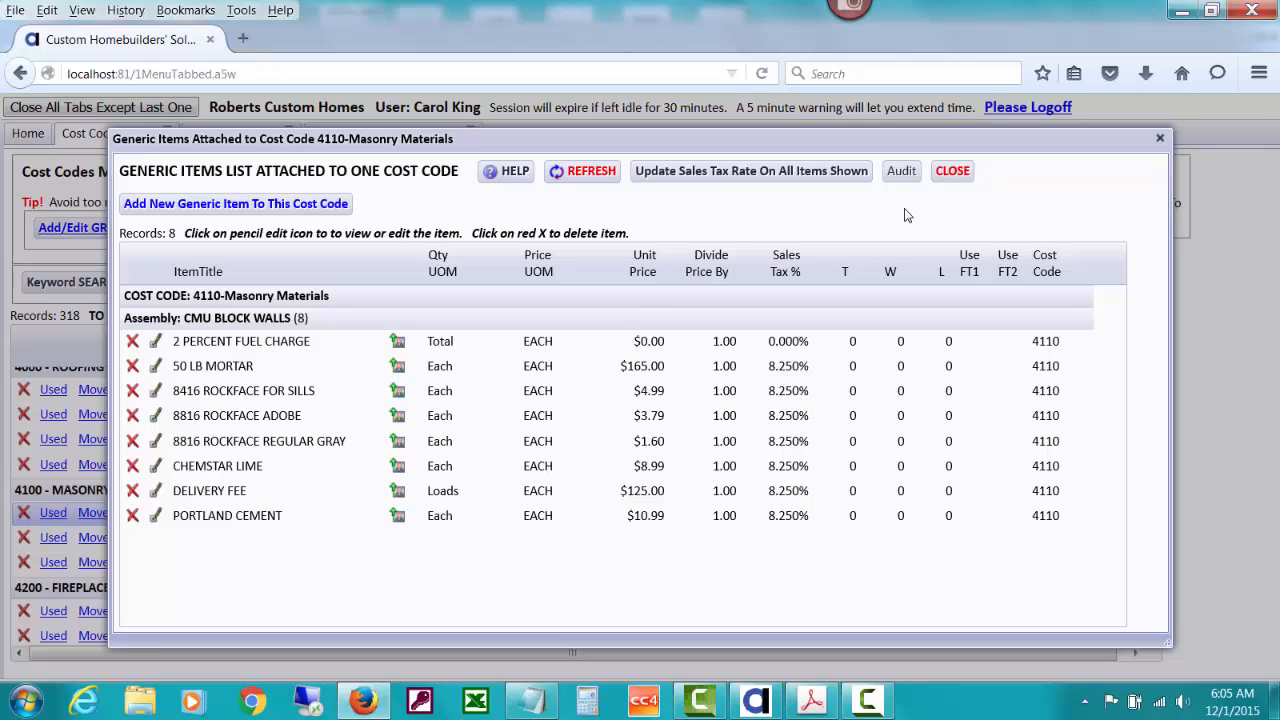
{"action": "left_click", "coordinate": [954, 174]}
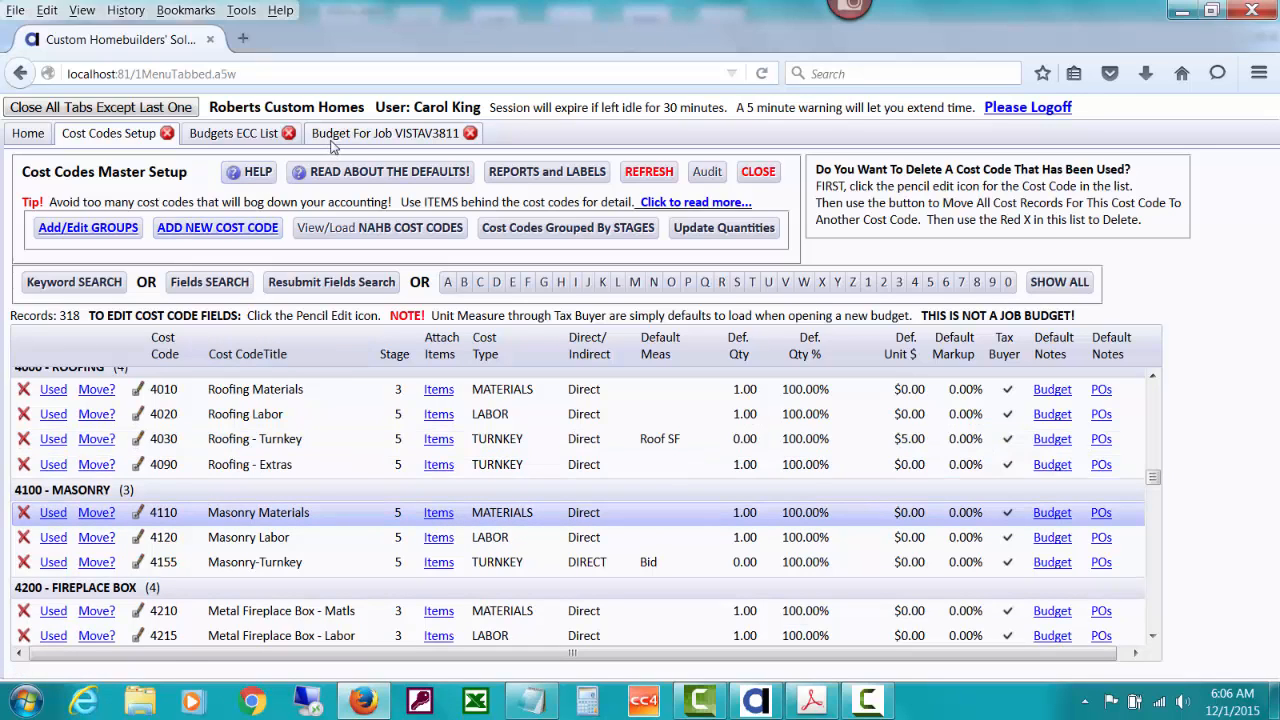
{"action": "left_click", "coordinate": [380, 133]}
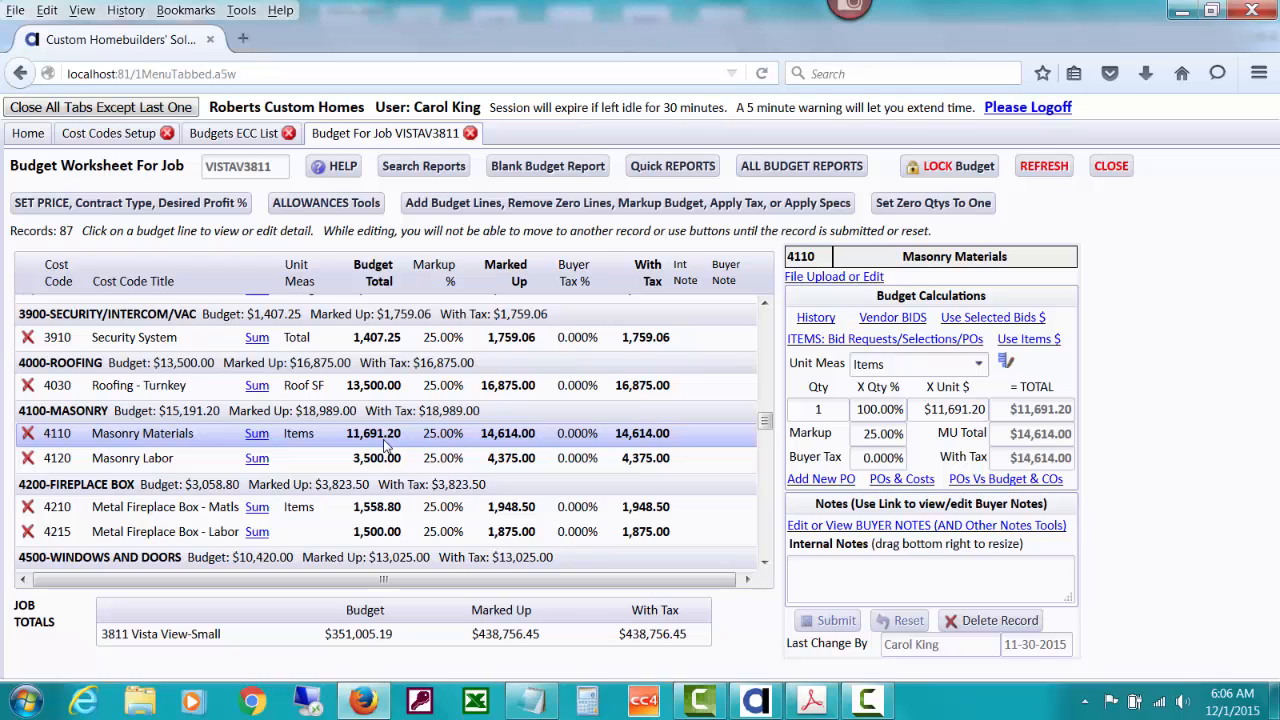
{"action": "left_click", "coordinate": [829, 340]}
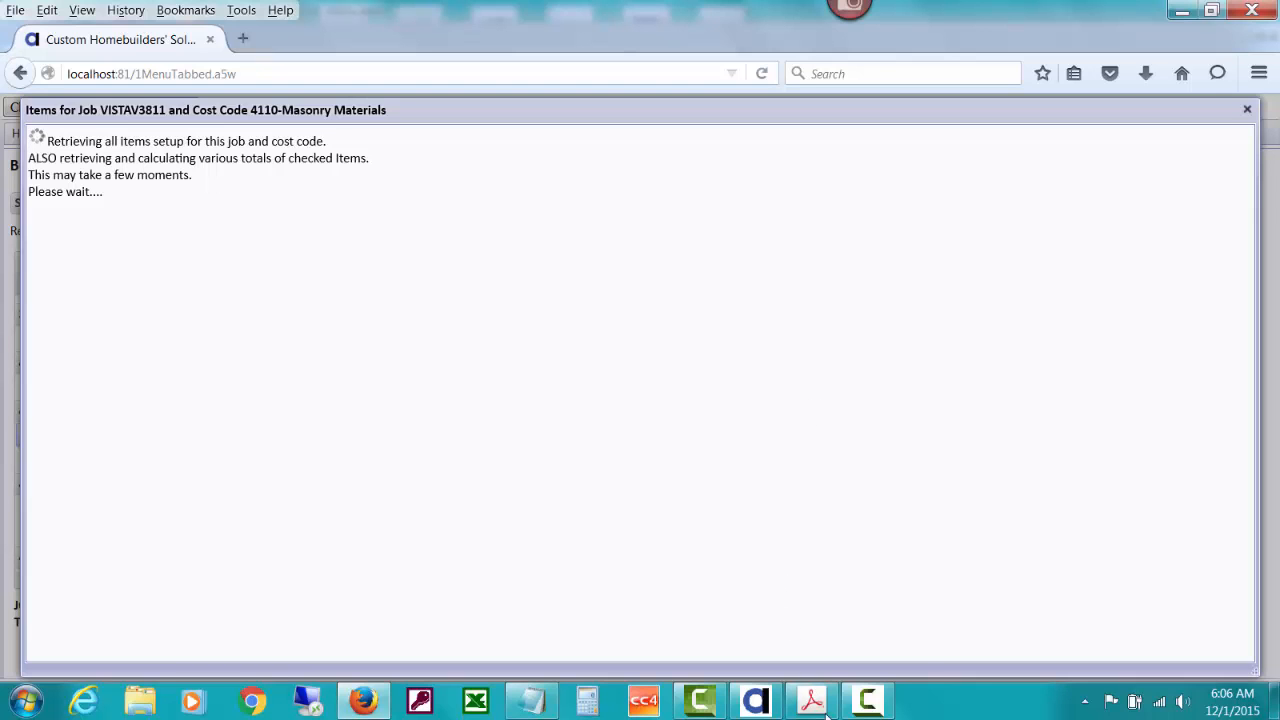
Switch to Adobe Acrobat and examine the quantities, unit prices, tax and total on the Acme Brick masonry materials bid.
{"action": "left_click", "coordinate": [812, 700]}
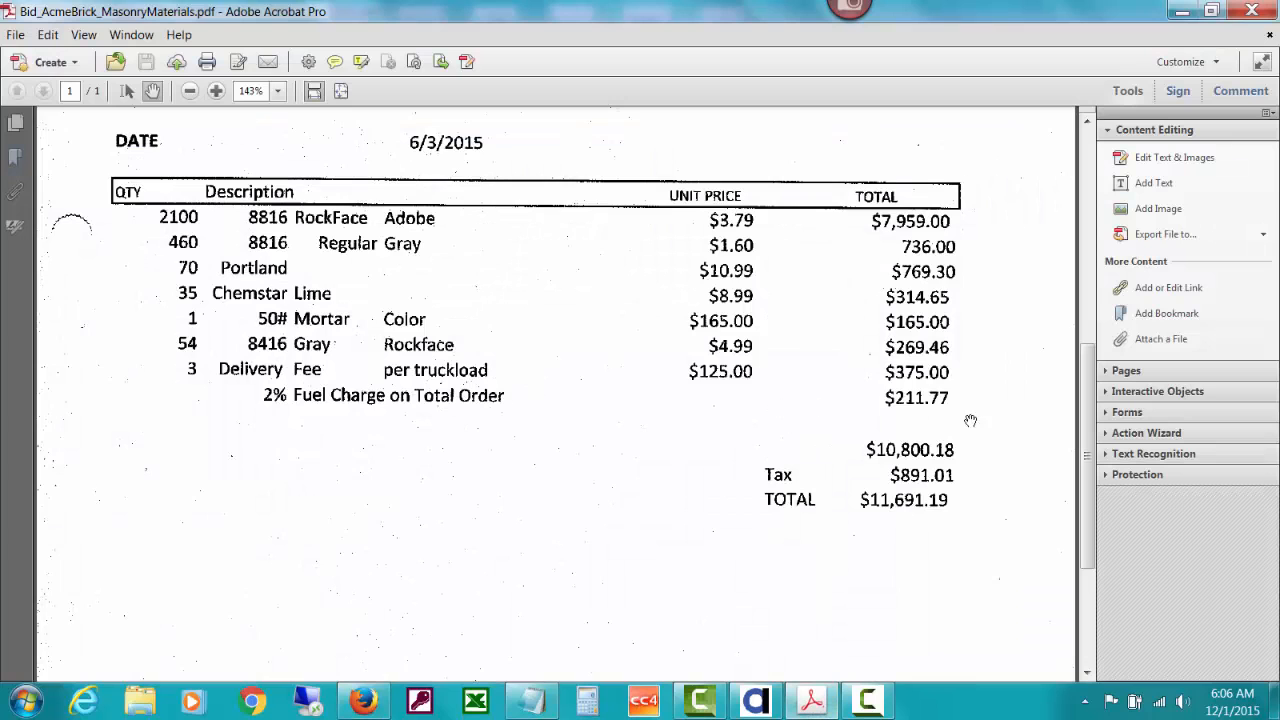
{"action": "mouse_move", "coordinate": [1089, 477]}
{"action": "left_mouse_down"}
{"action": "mouse_move", "coordinate": [1088, 312]}
{"action": "mouse_move", "coordinate": [1087, 500]}
{"action": "mouse_move", "coordinate": [1086, 489]}
{"action": "left_mouse_up"}
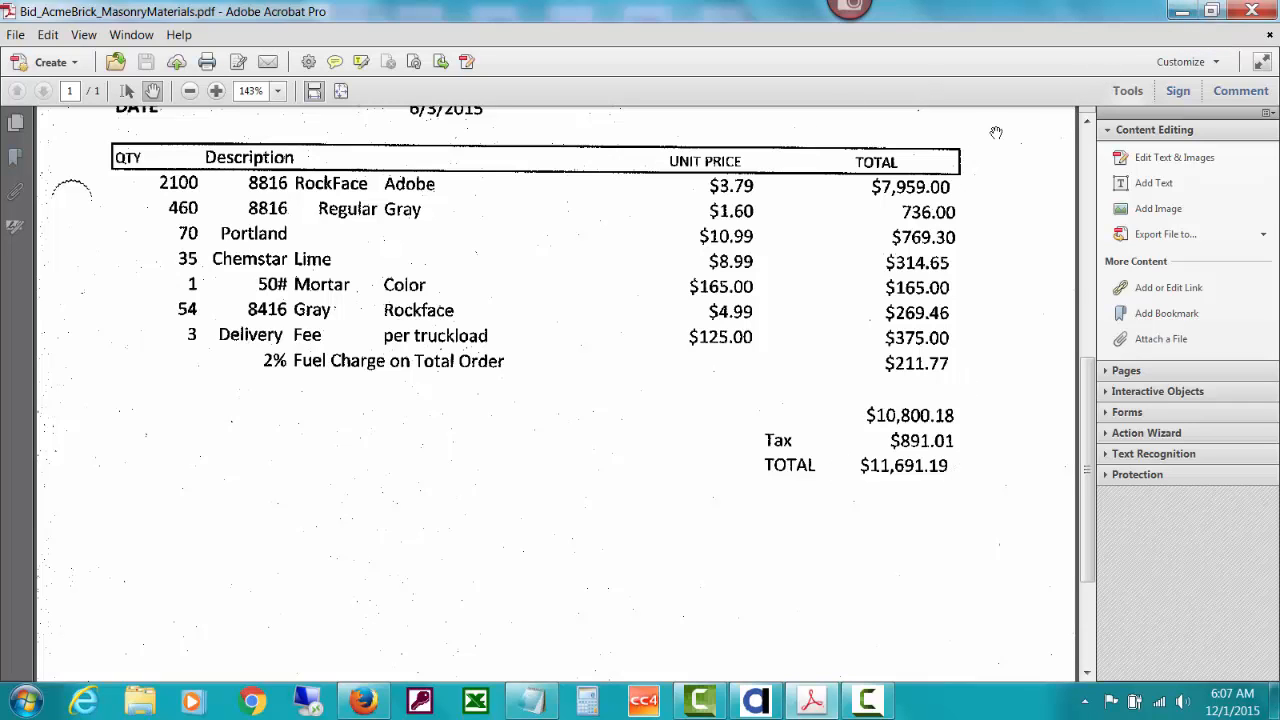
{"action": "left_click", "coordinate": [1180, 18]}
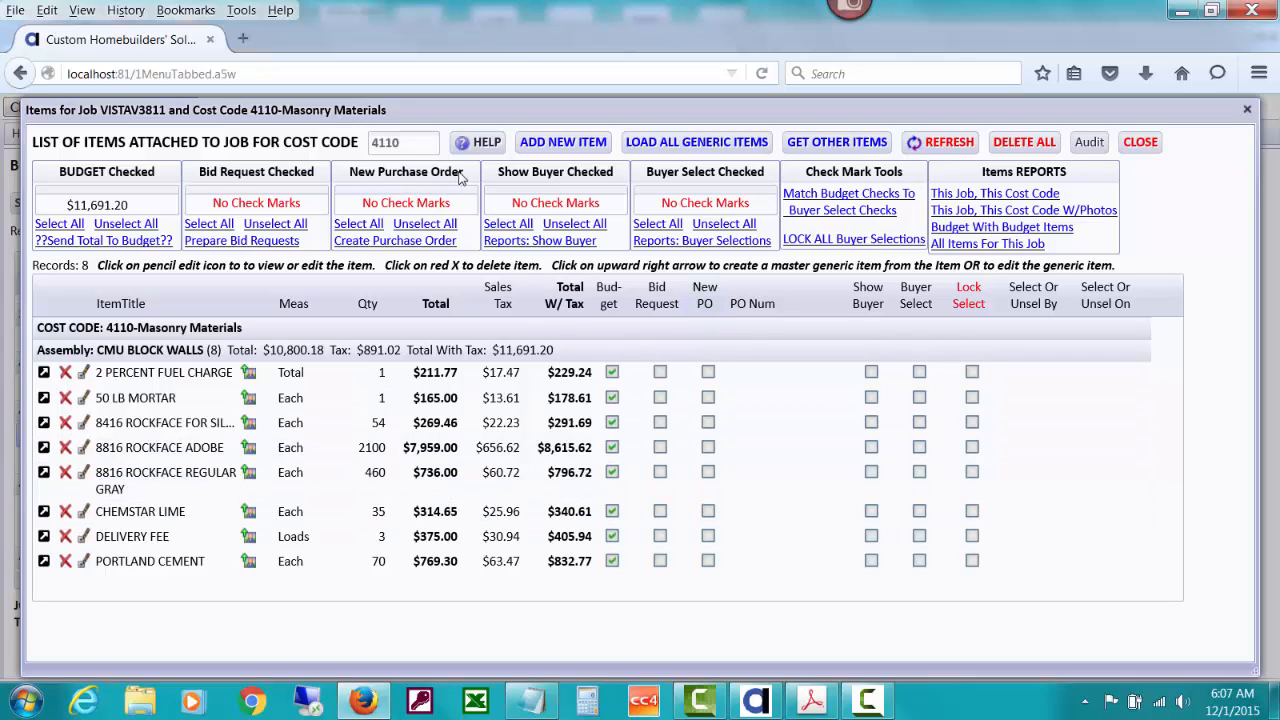
Select all Masonry Materials items for a new purchase order and create it for vendor ACMEBRICK.
{"action": "left_click", "coordinate": [377, 225]}
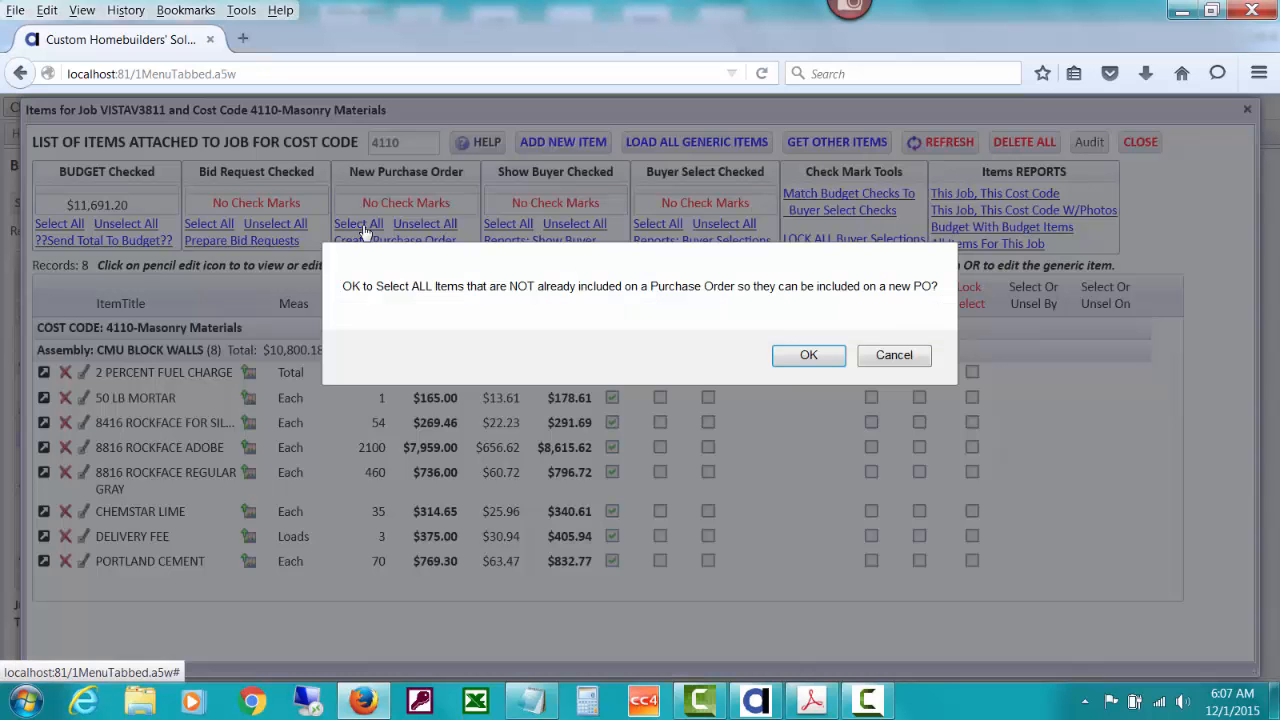
{"action": "left_click", "coordinate": [806, 357]}
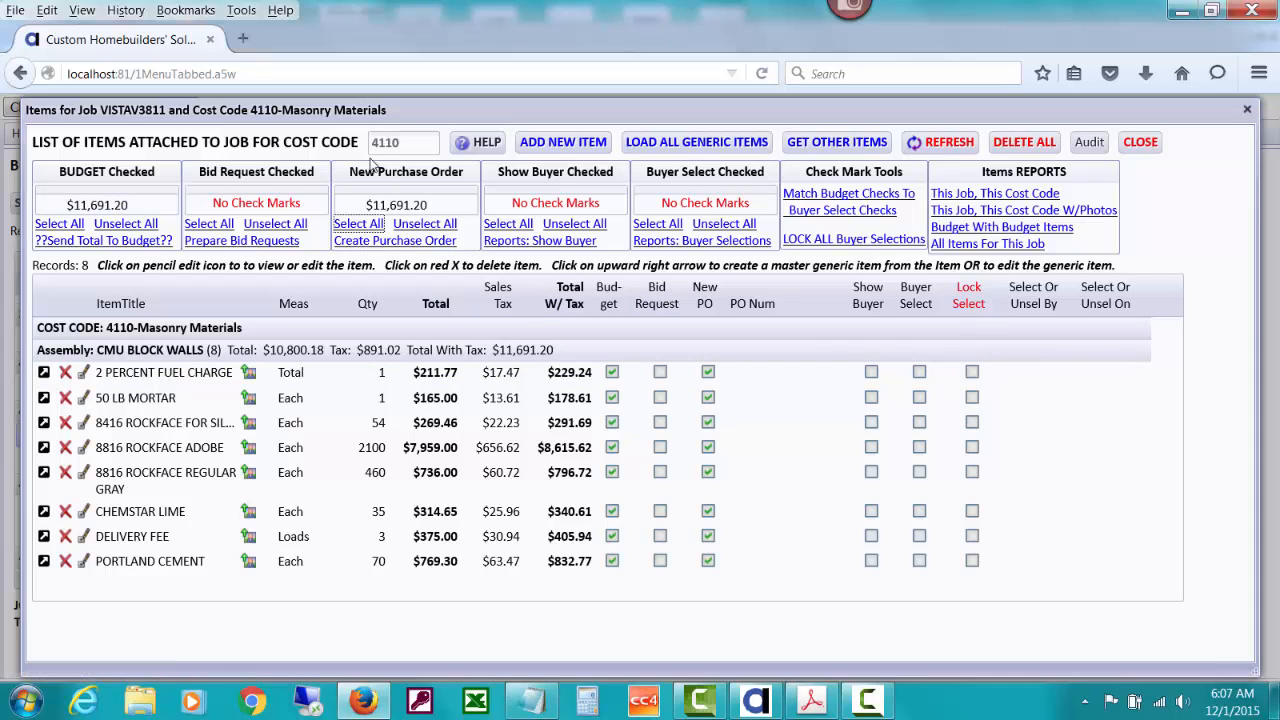
{"action": "left_click", "coordinate": [428, 242]}
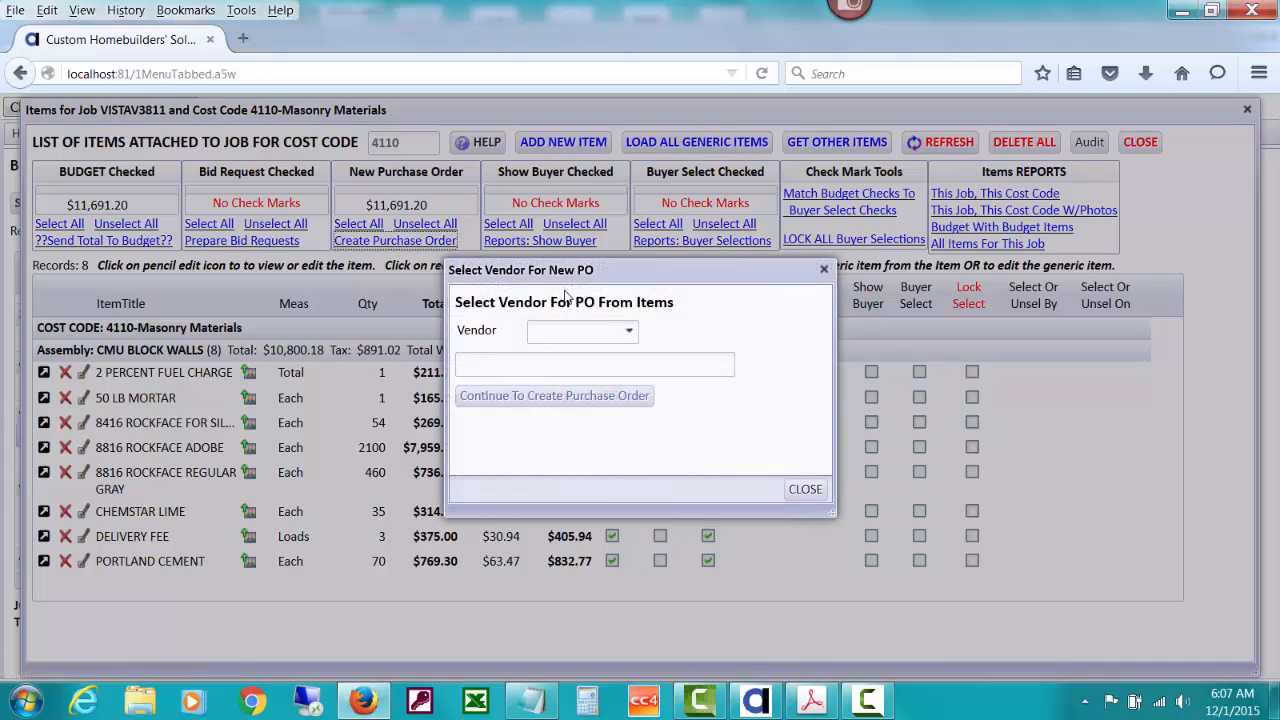
{"action": "left_click", "coordinate": [598, 330]}
{"action": "type", "text": "ac"}
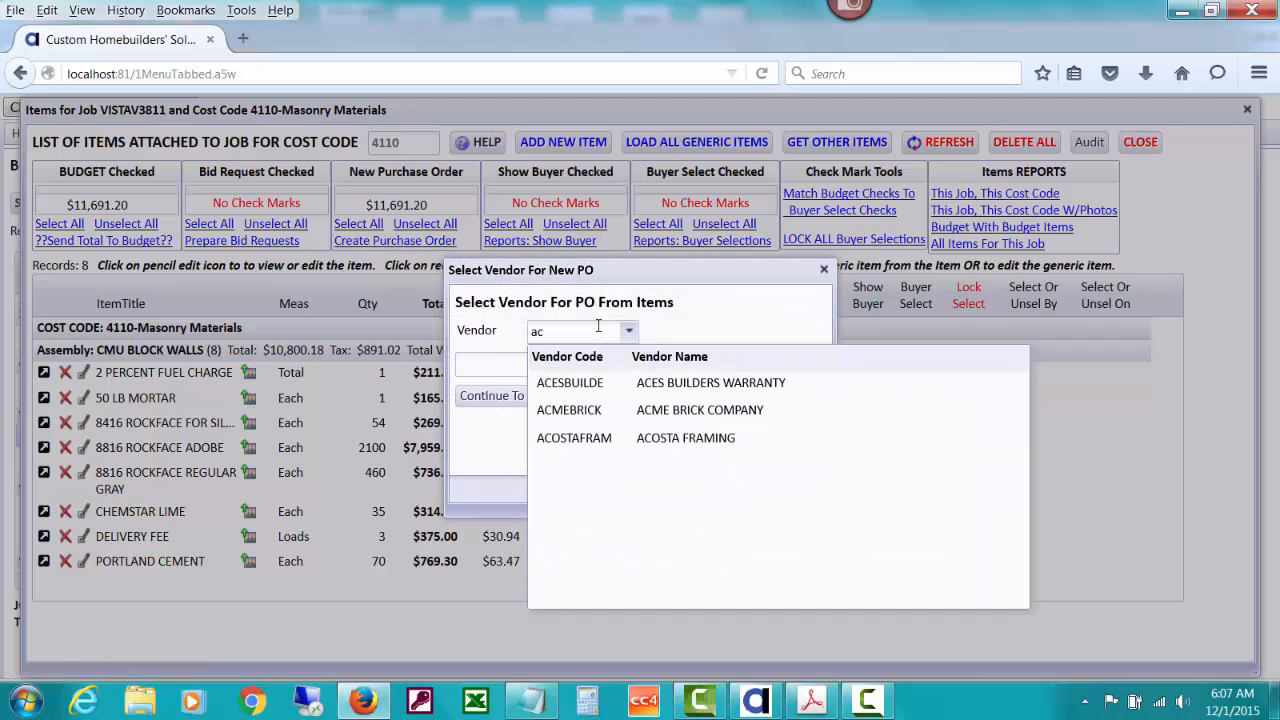
{"action": "left_click", "coordinate": [605, 410]}
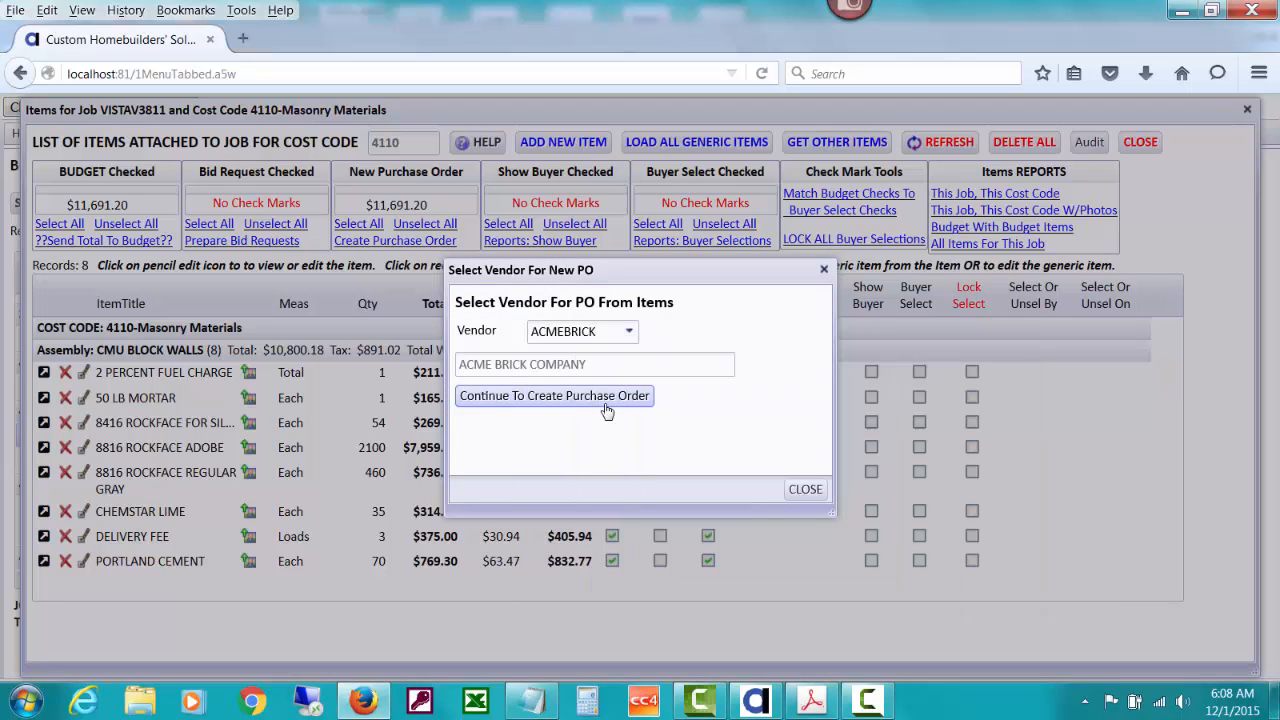
{"action": "left_click", "coordinate": [607, 411]}
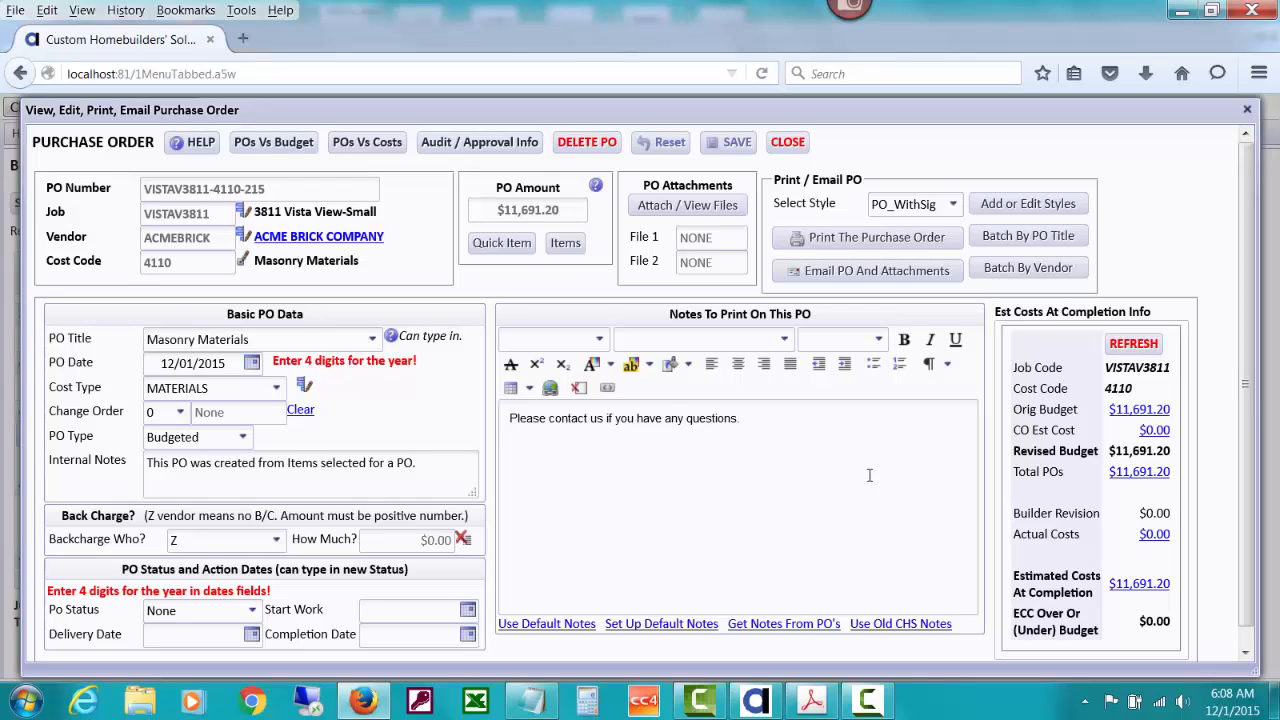
Check the list of items attached to the new Masonry Materials purchase order.
{"action": "left_click", "coordinate": [559, 250]}
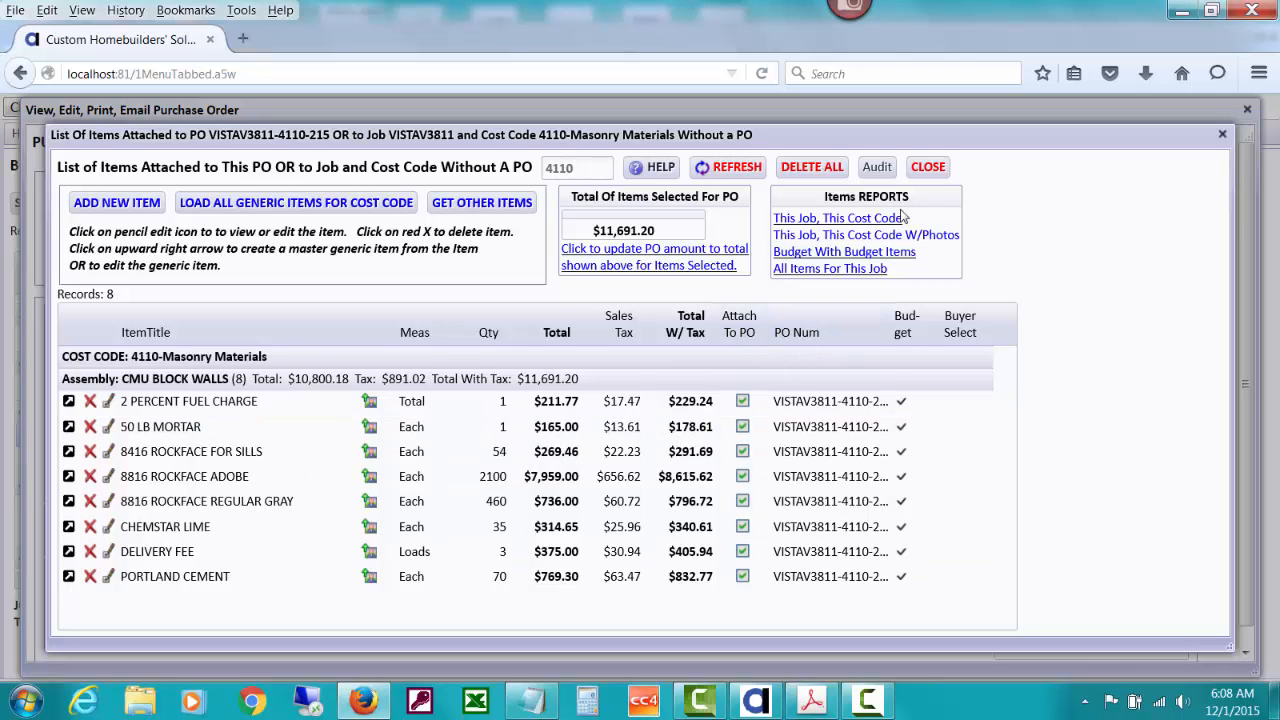
{"action": "left_click", "coordinate": [921, 170]}
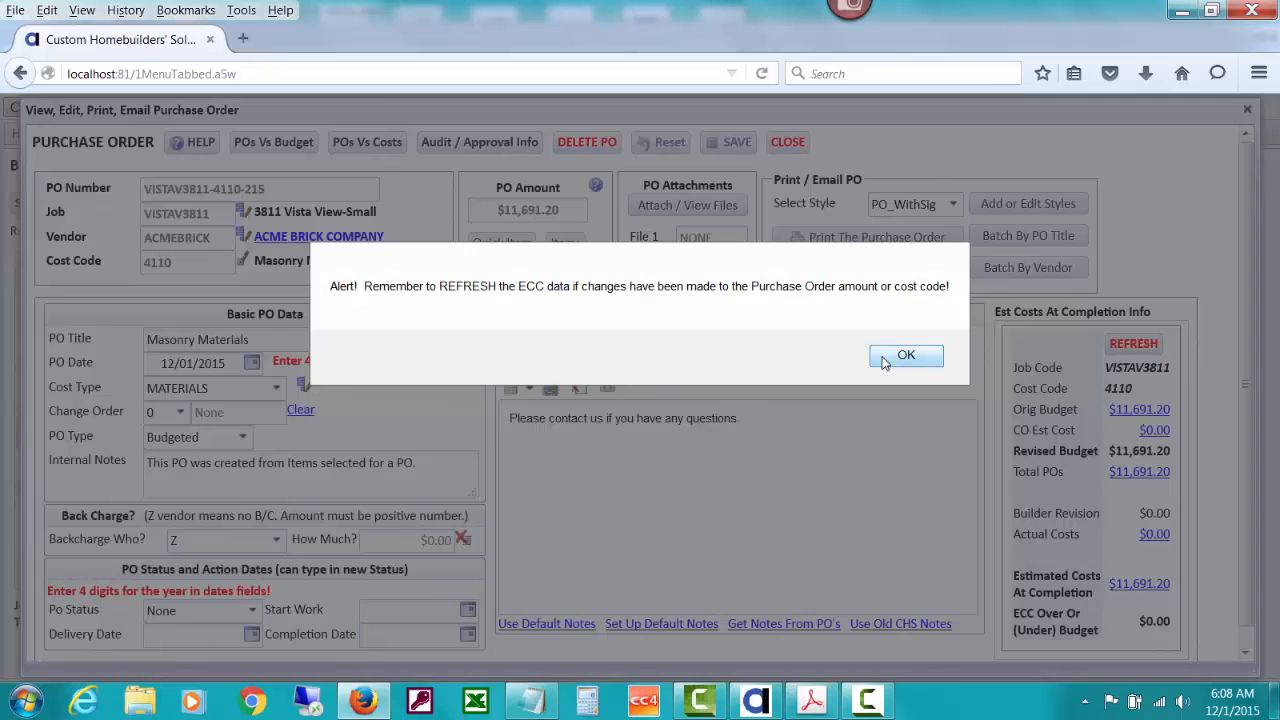
{"action": "left_click", "coordinate": [884, 360]}
Preview the printed purchase order from vendor details to item totals, and close the order and the job's item list.
{"action": "left_click", "coordinate": [858, 244]}
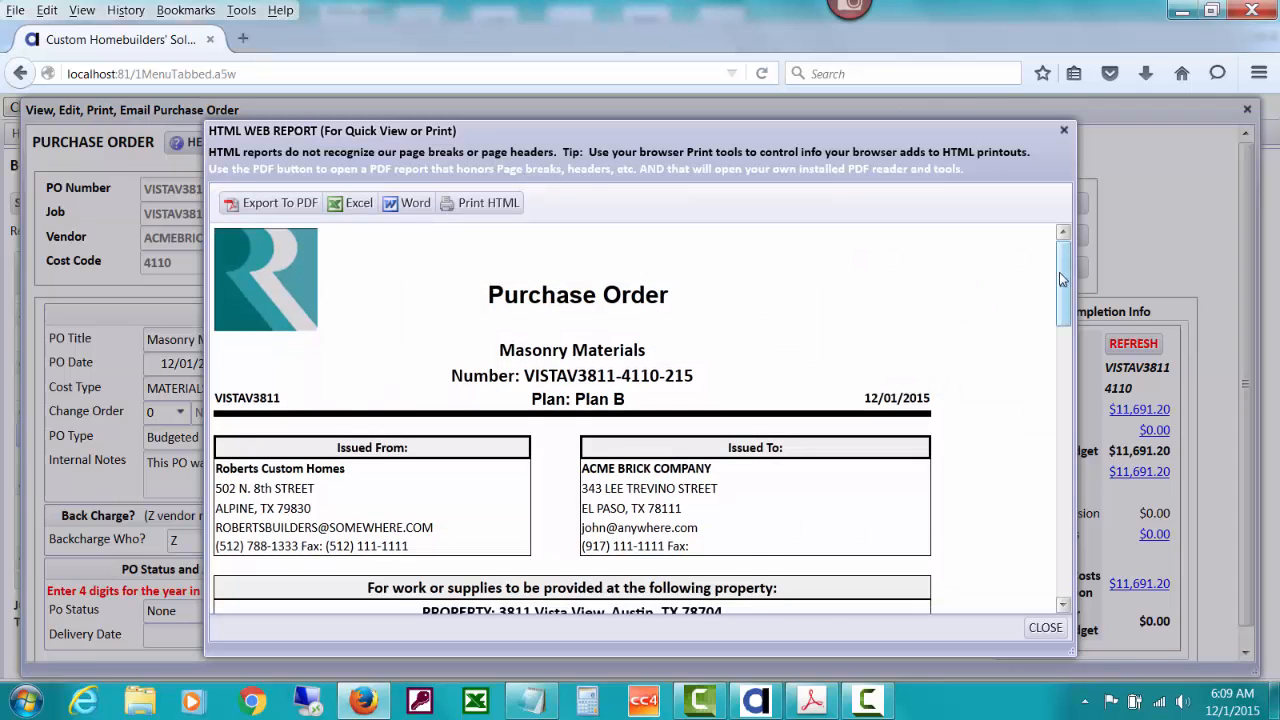
{"action": "left_click_drag", "start_coordinate": [1064, 280], "coordinate": [1068, 372]}
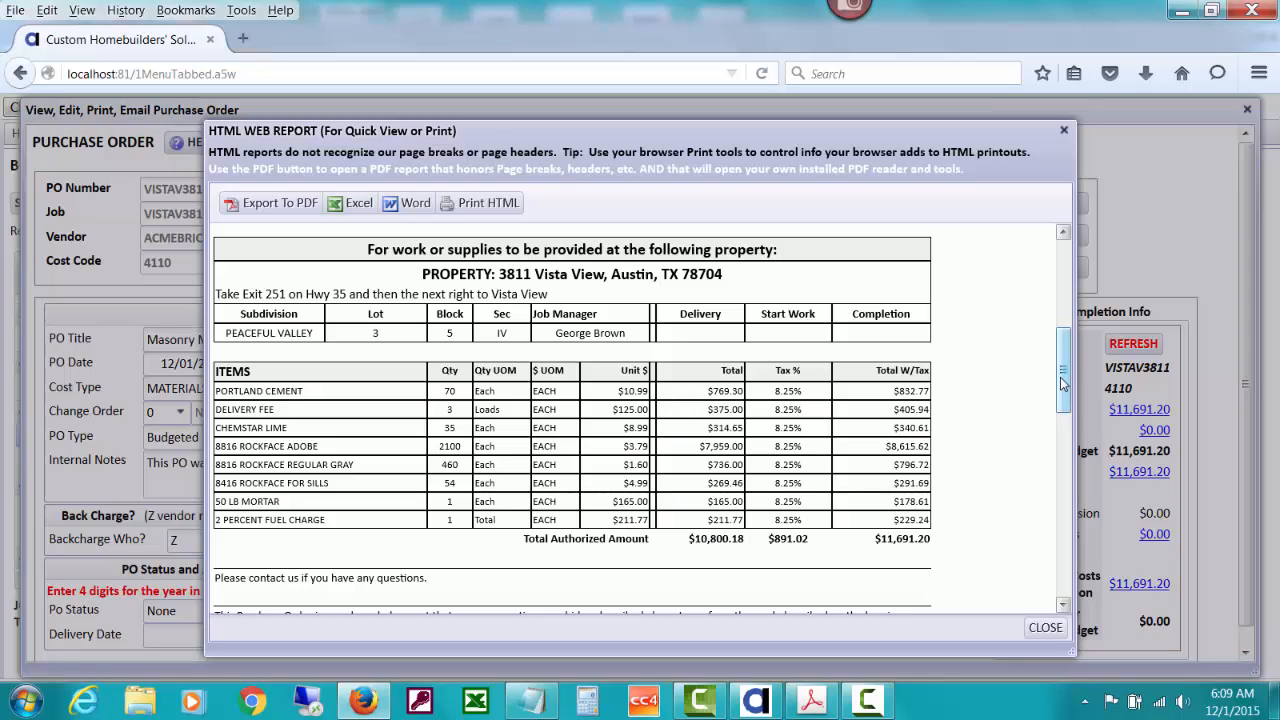
{"action": "left_click_drag", "start_coordinate": [1063, 383], "coordinate": [1058, 331]}
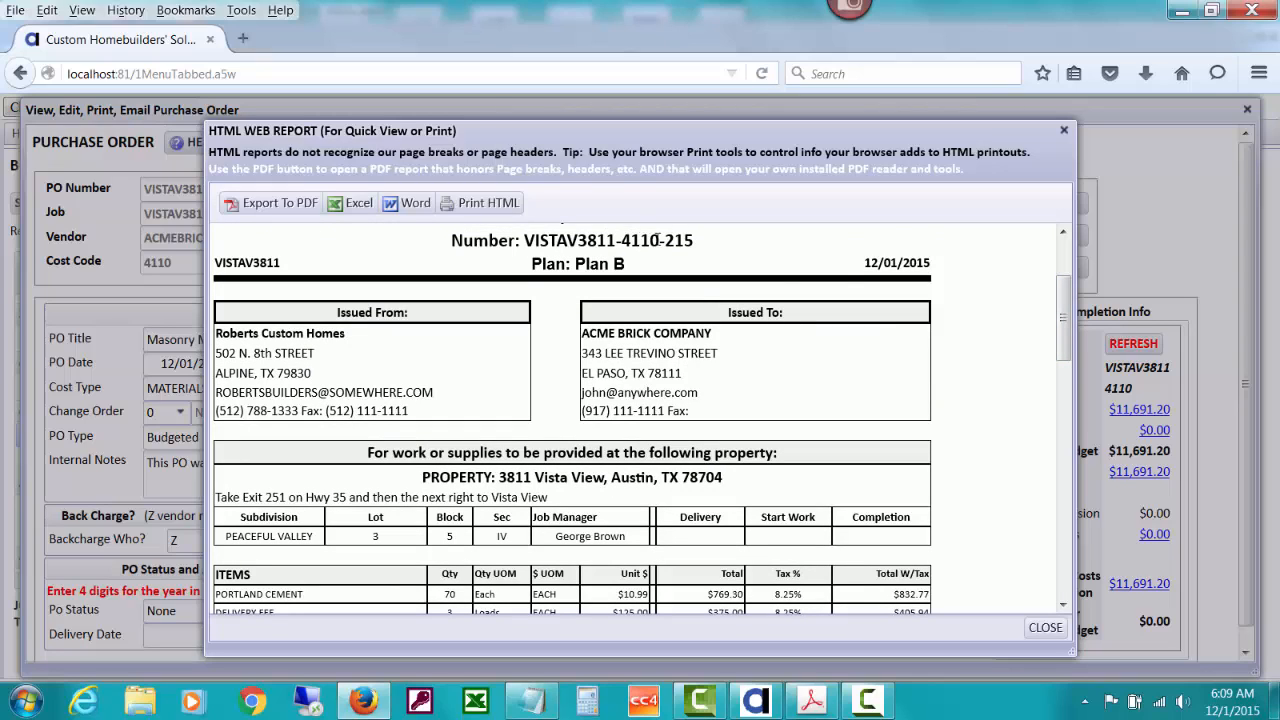
{"action": "left_click", "coordinate": [1043, 628]}
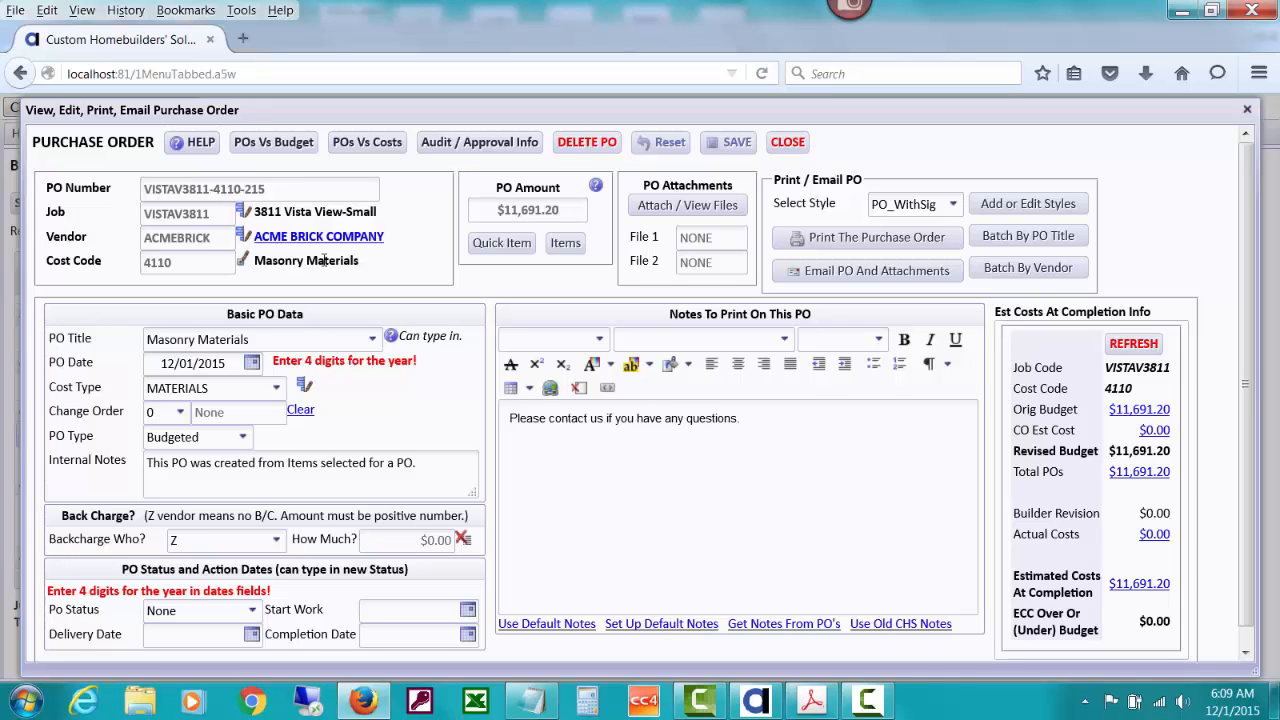
{"action": "left_click", "coordinate": [788, 143]}
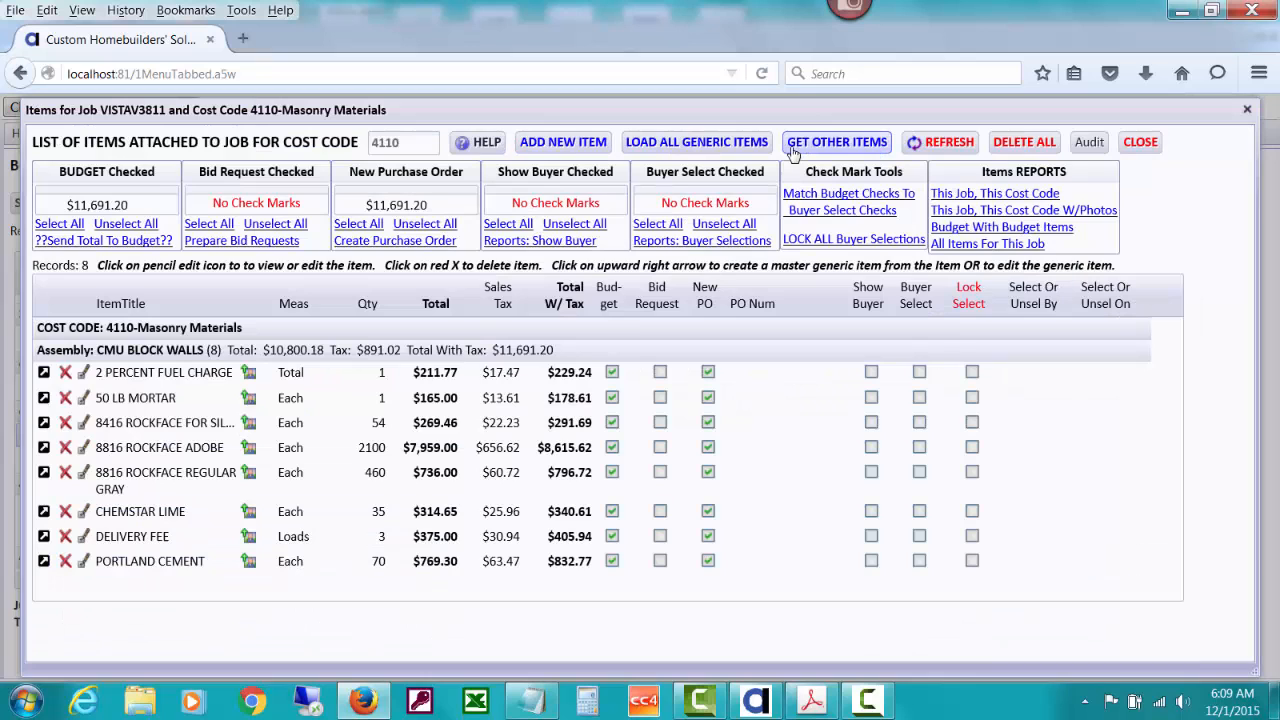
{"action": "left_click", "coordinate": [1150, 148]}
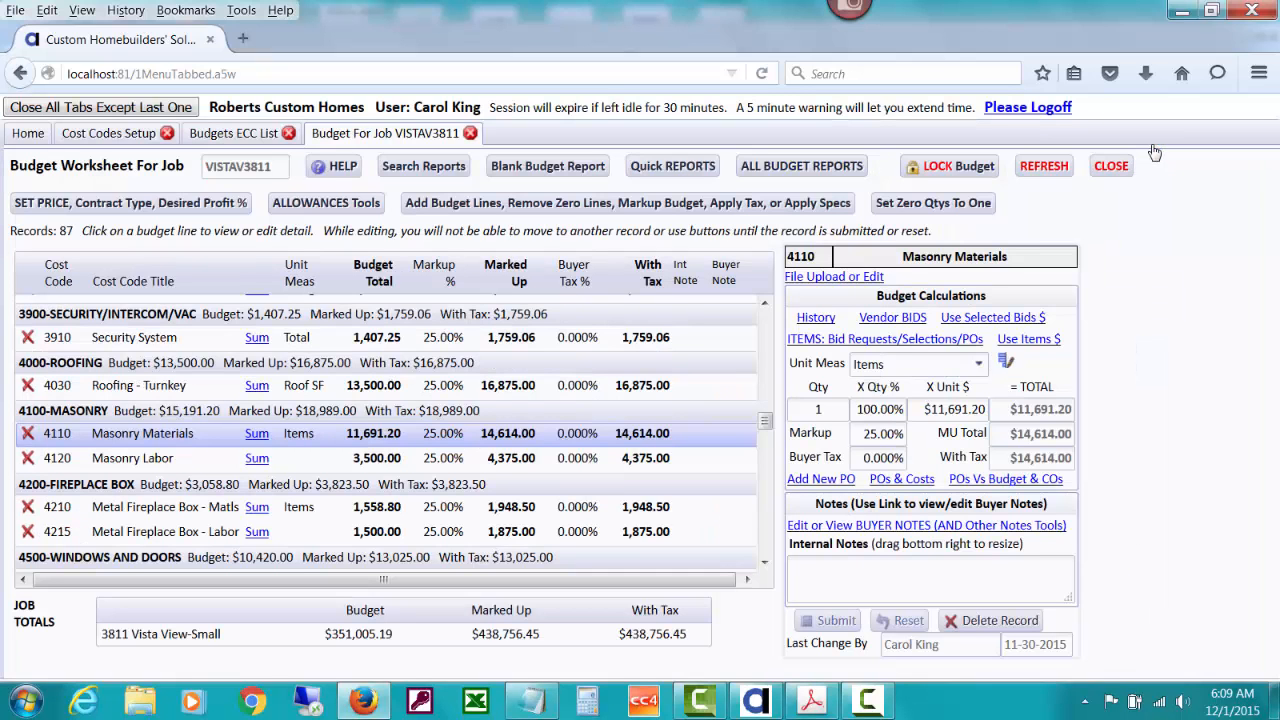
Start a new job-related payables bill for vendor ACMEBRICK.
{"action": "left_click", "coordinate": [27, 134]}
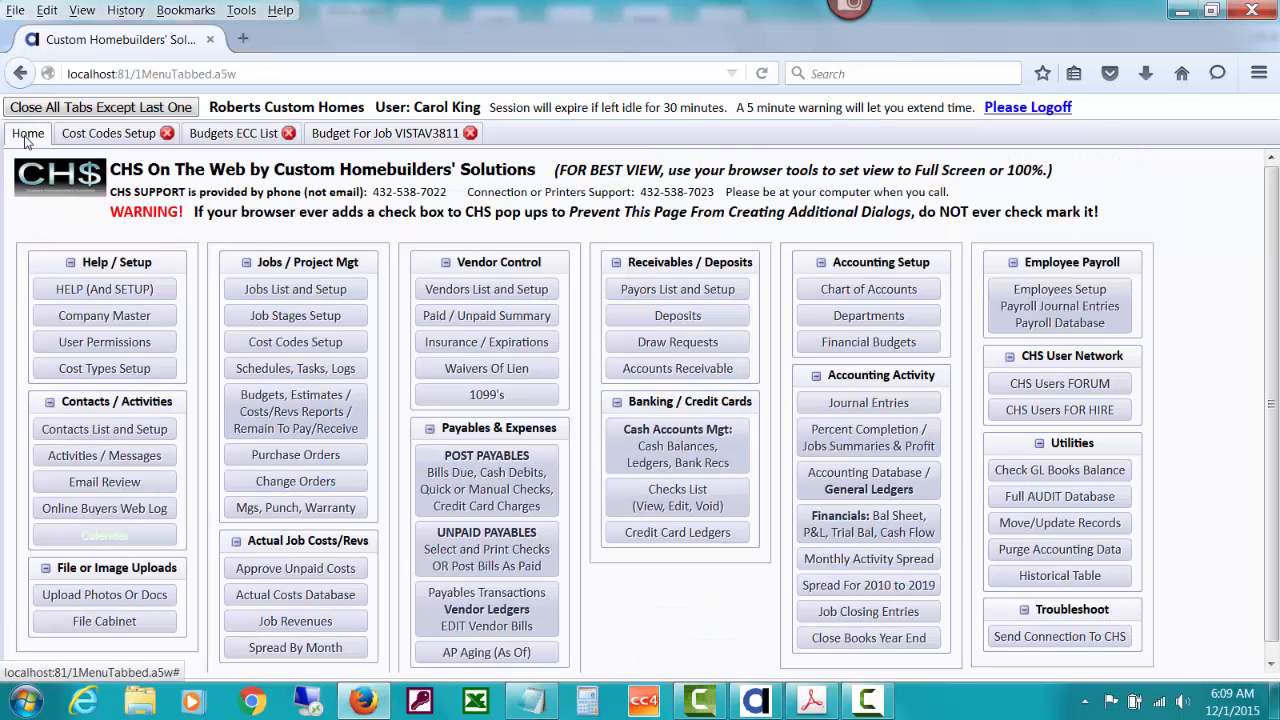
{"action": "left_click", "coordinate": [466, 487]}
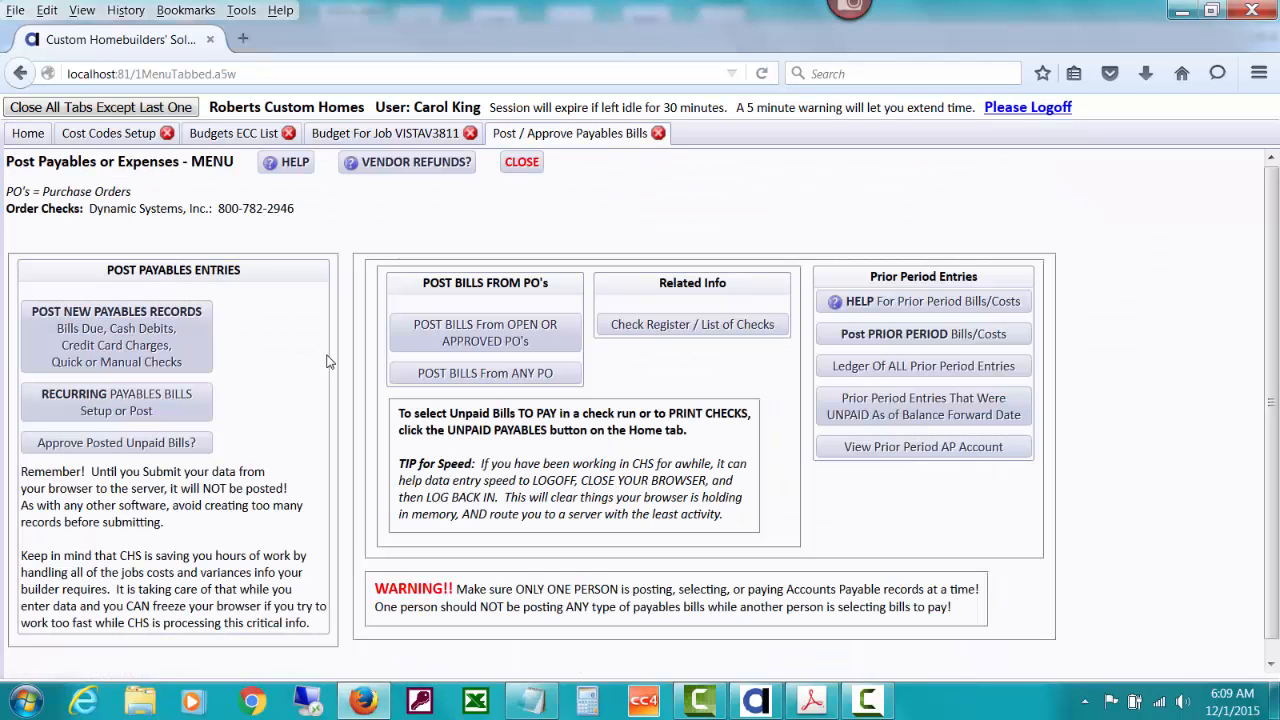
{"action": "left_click", "coordinate": [205, 345]}
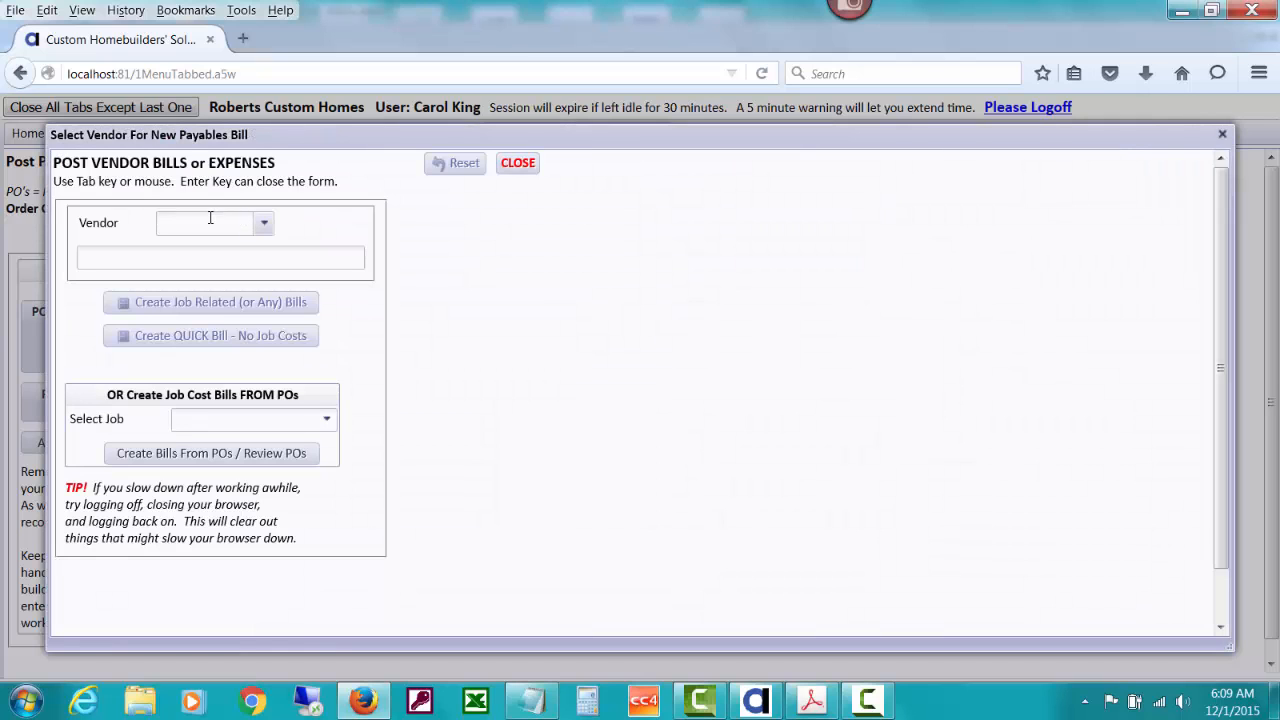
{"action": "type", "text": "ac"}
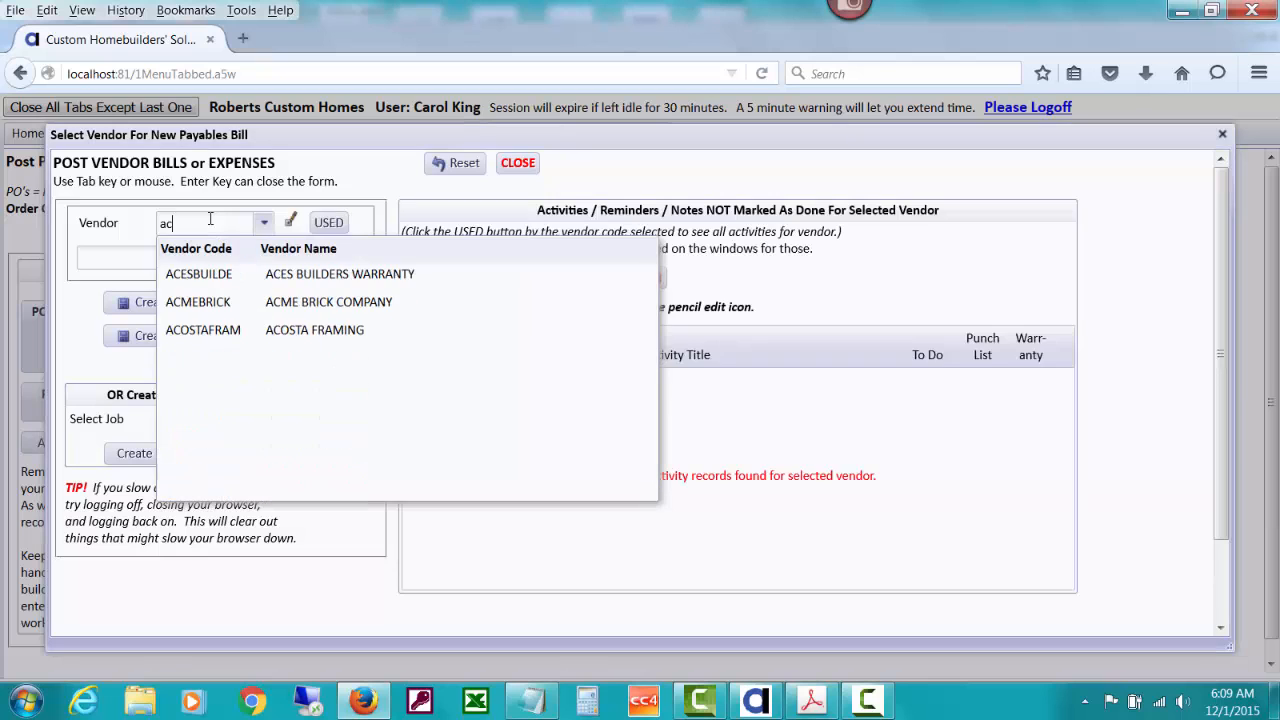
{"action": "left_click", "coordinate": [253, 303]}
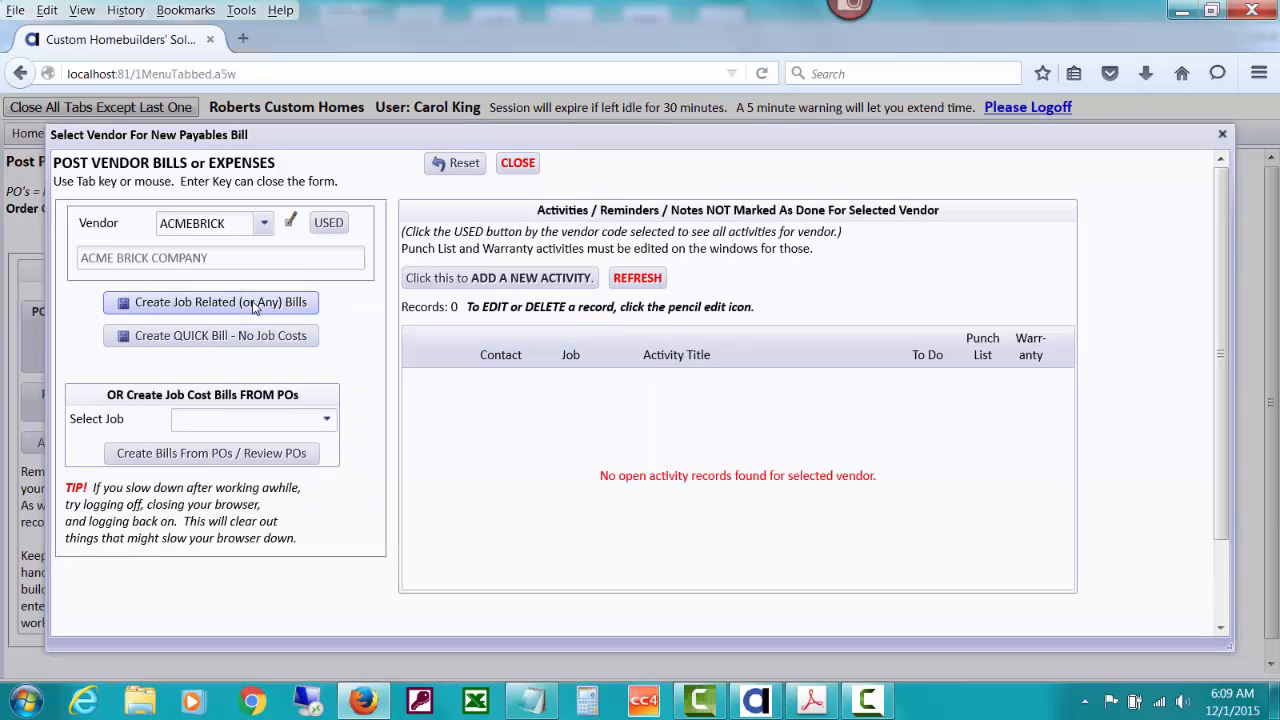
{"action": "left_click", "coordinate": [198, 305]}
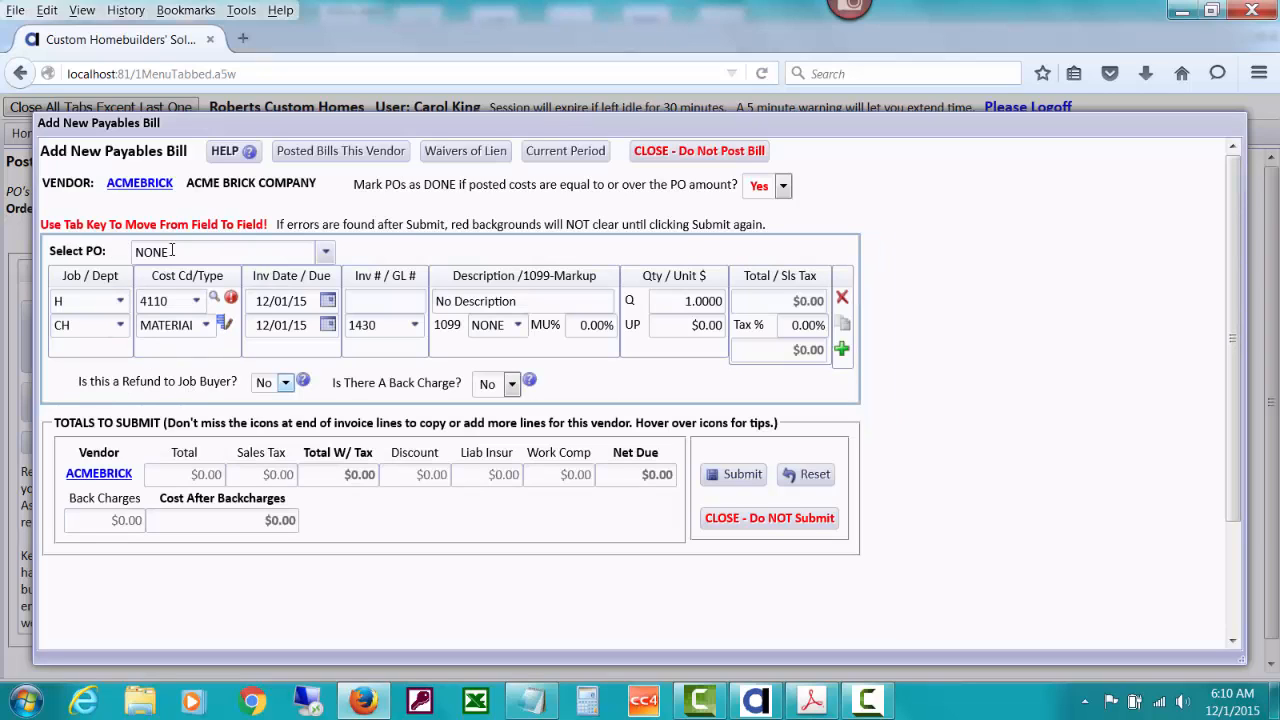
Fill the payables bill from the vendor's Masonry Materials purchase order.
{"action": "left_click", "coordinate": [327, 254]}
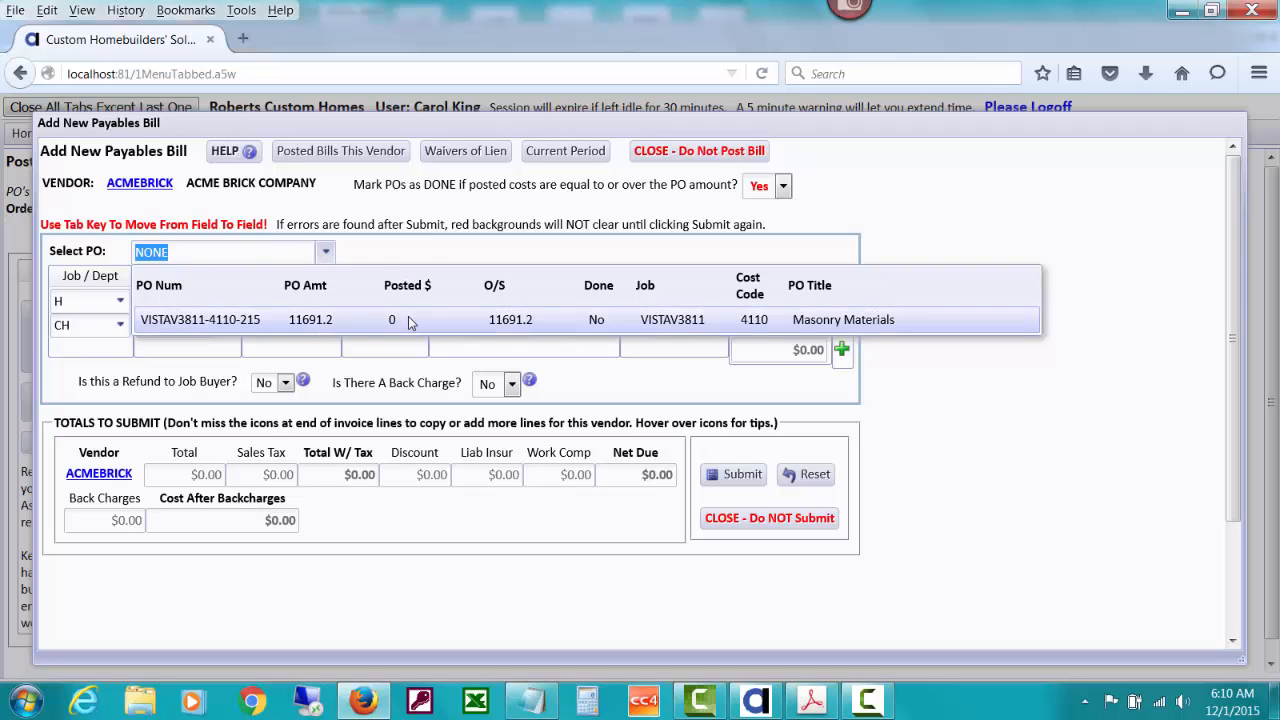
{"action": "left_click", "coordinate": [480, 322]}
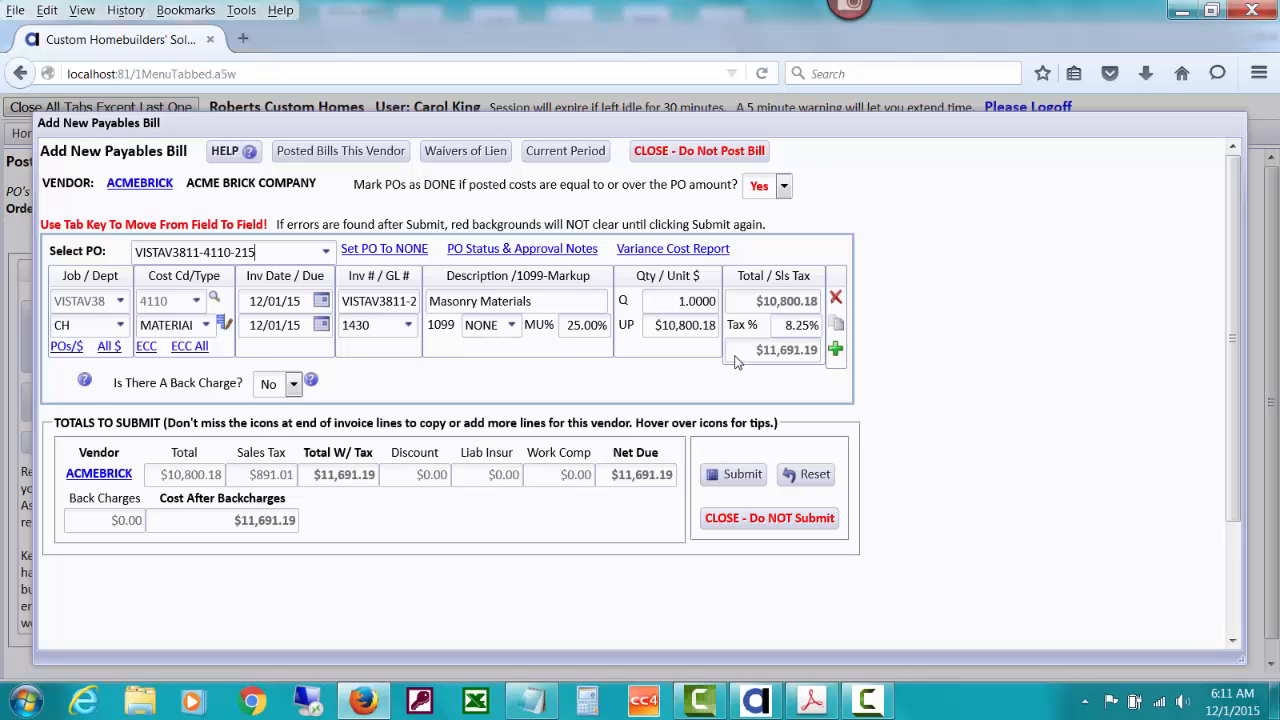
{"action": "left_click", "coordinate": [291, 255]}
Open the Masonry Materials purchase order from the bill's job and vendor PO review, and bring up its file attachments.
{"action": "left_click", "coordinate": [66, 348]}
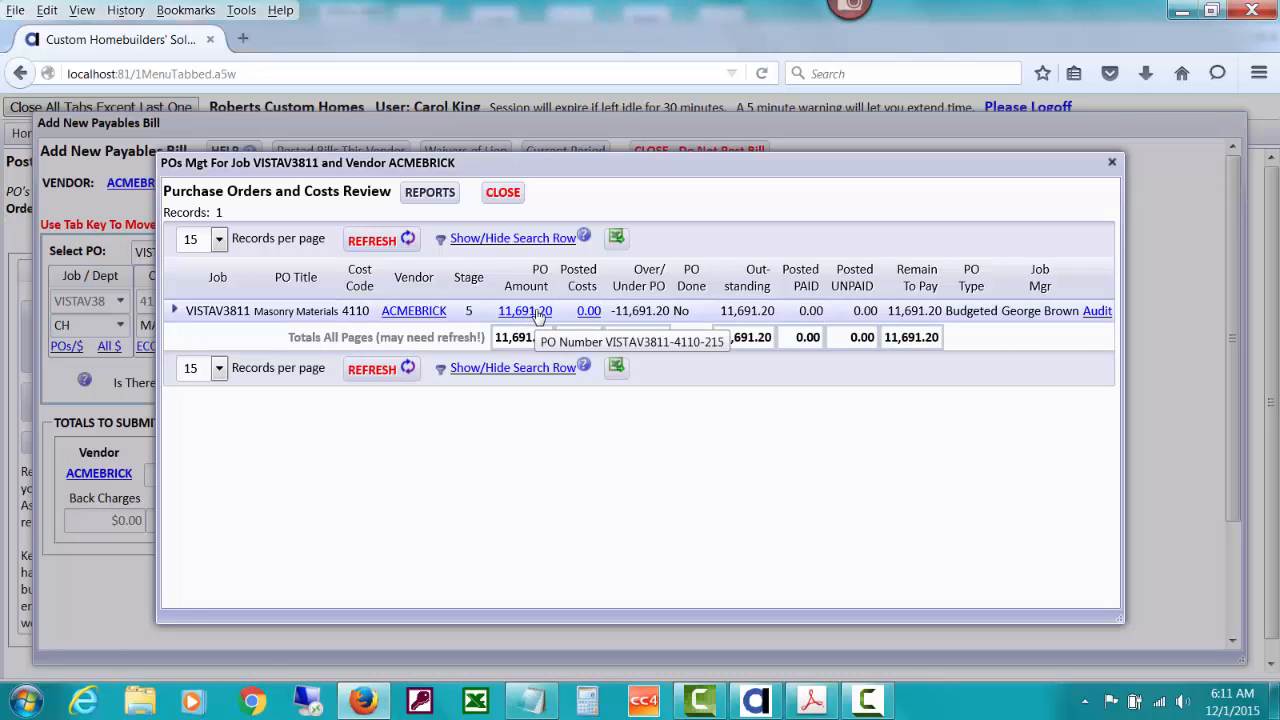
{"action": "left_click", "coordinate": [538, 313]}
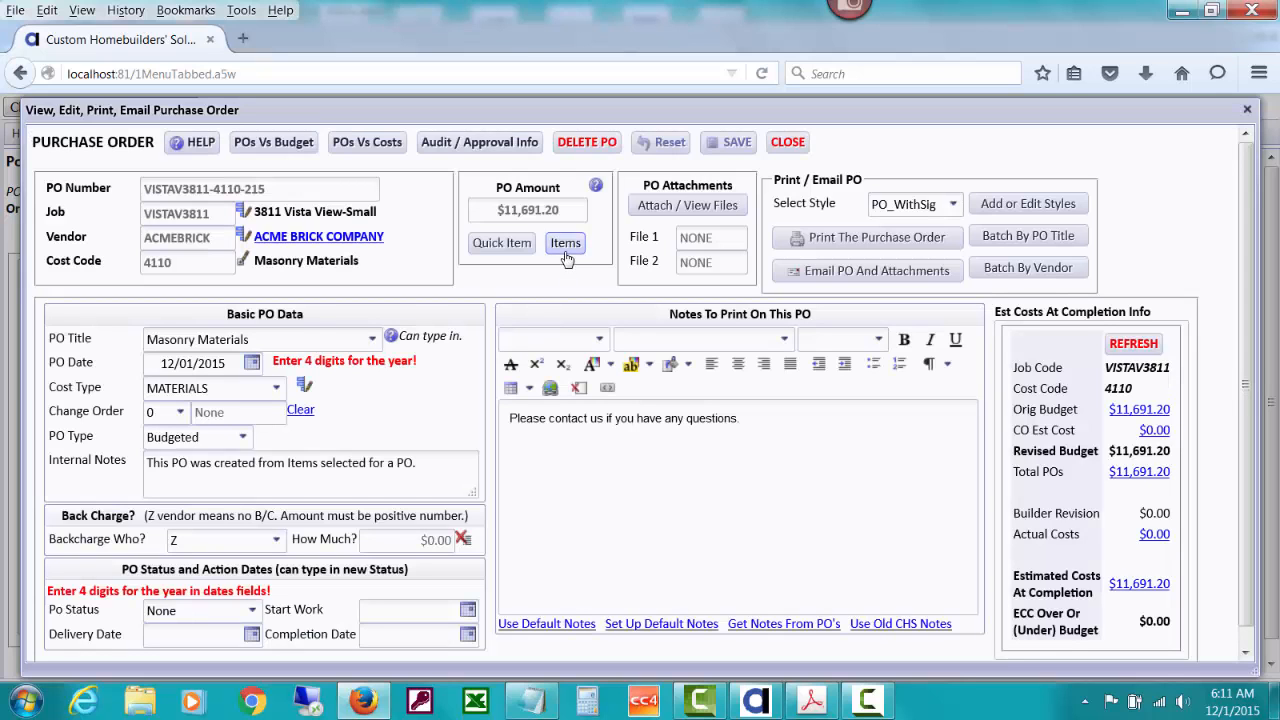
{"action": "left_click", "coordinate": [694, 210]}
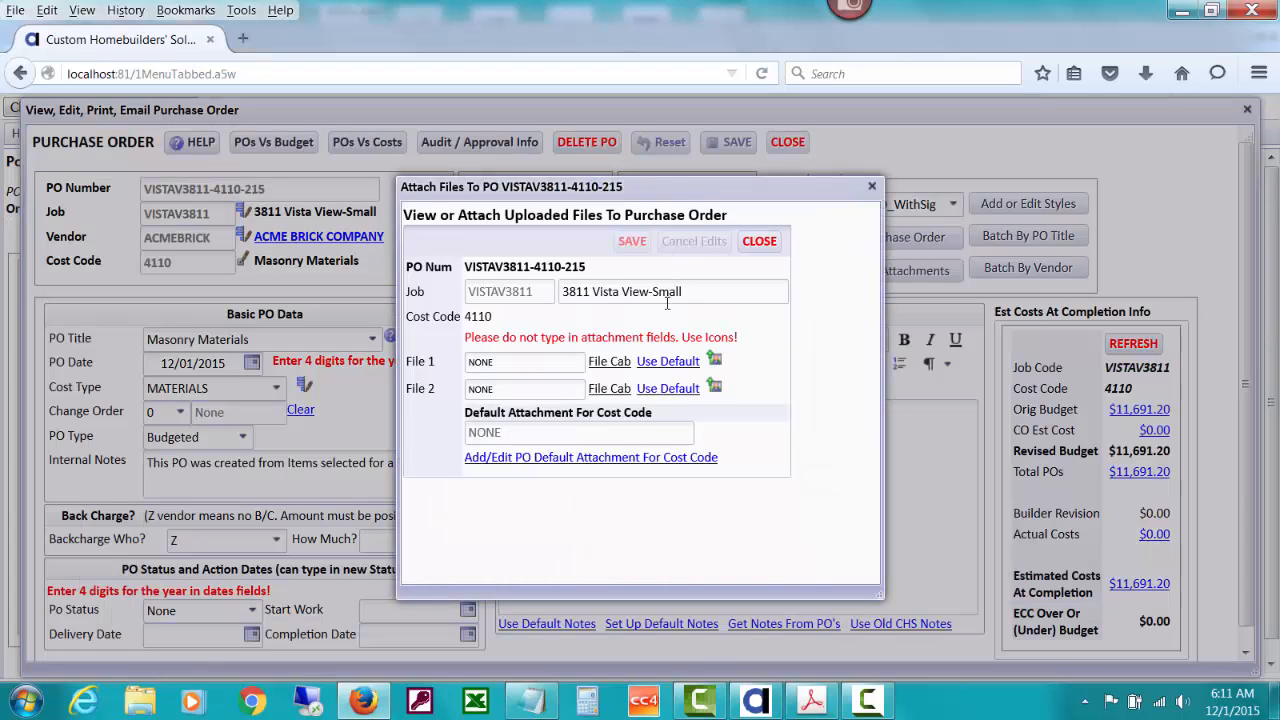
Attach Bid_AcmeBrick_MasonryMaterials.pdf from C:\CHS VideosAndHelpDocs\3400_Bids And Purchase Orders as File 1, keeping the default file tags.
{"action": "left_click", "coordinate": [714, 387]}
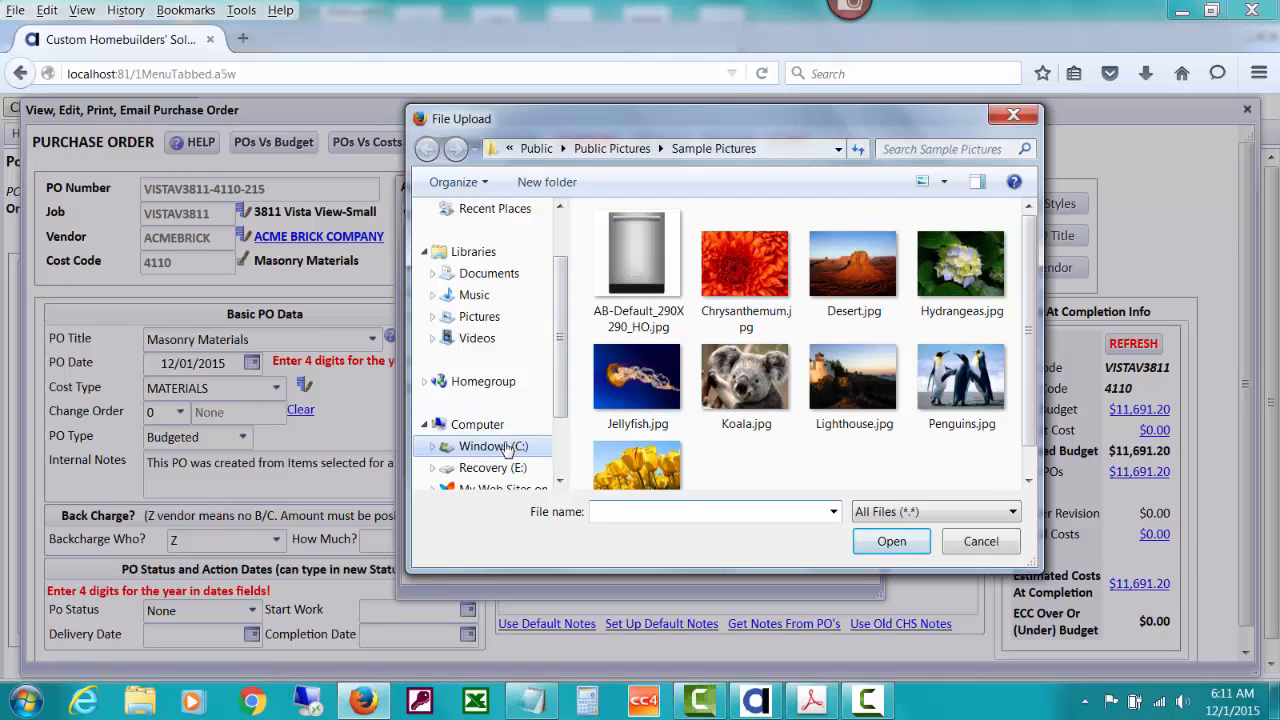
{"action": "left_click", "coordinate": [505, 449]}
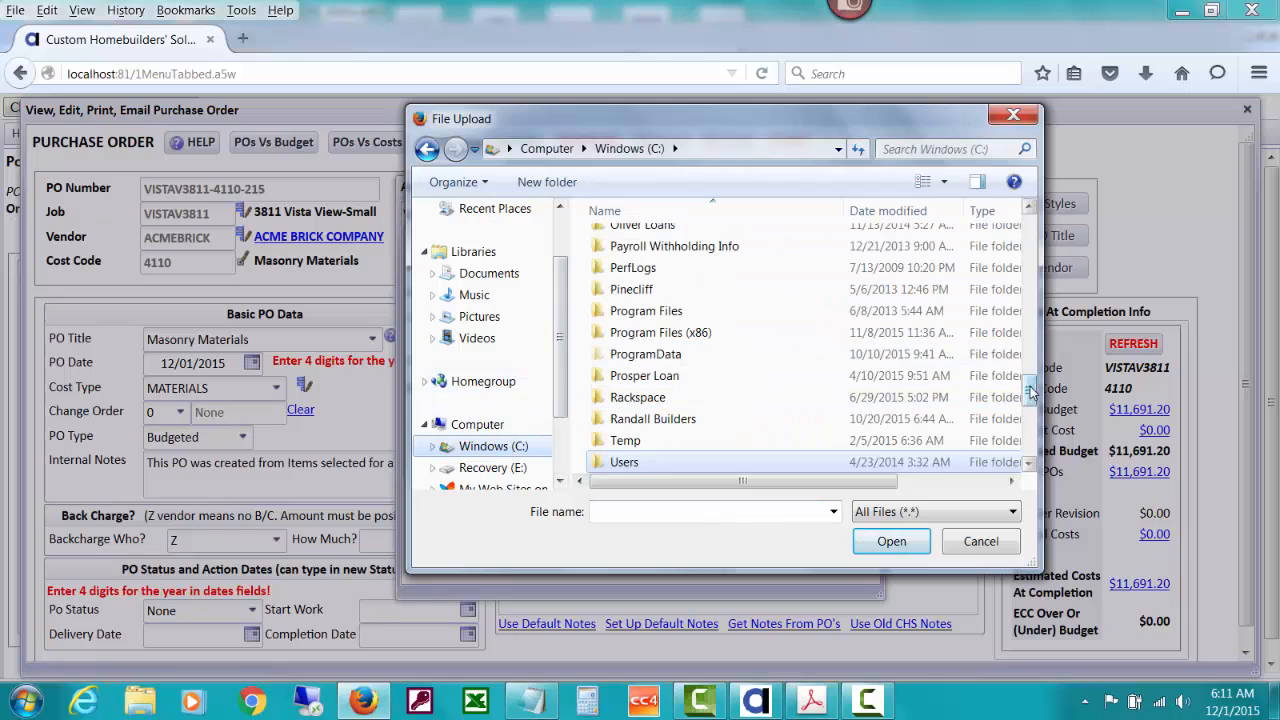
{"action": "left_click_drag", "start_coordinate": [1030, 392], "coordinate": [1034, 336]}
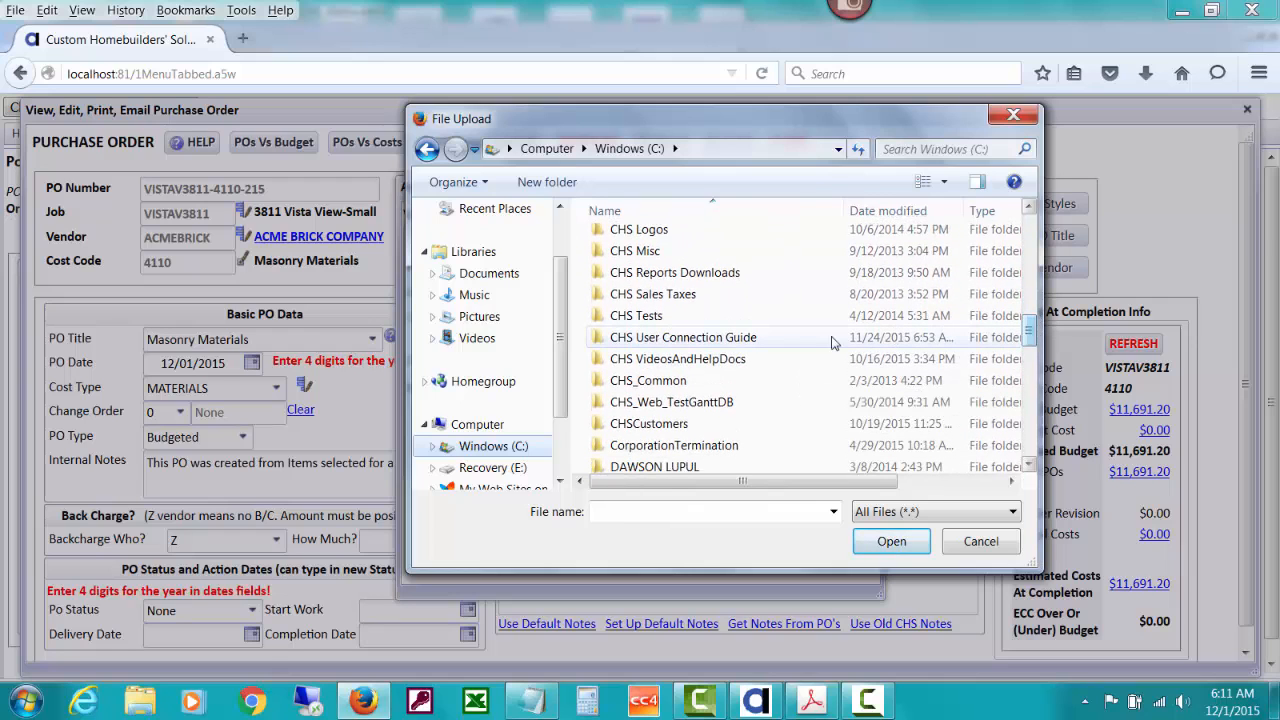
{"action": "double_click", "coordinate": [745, 360]}
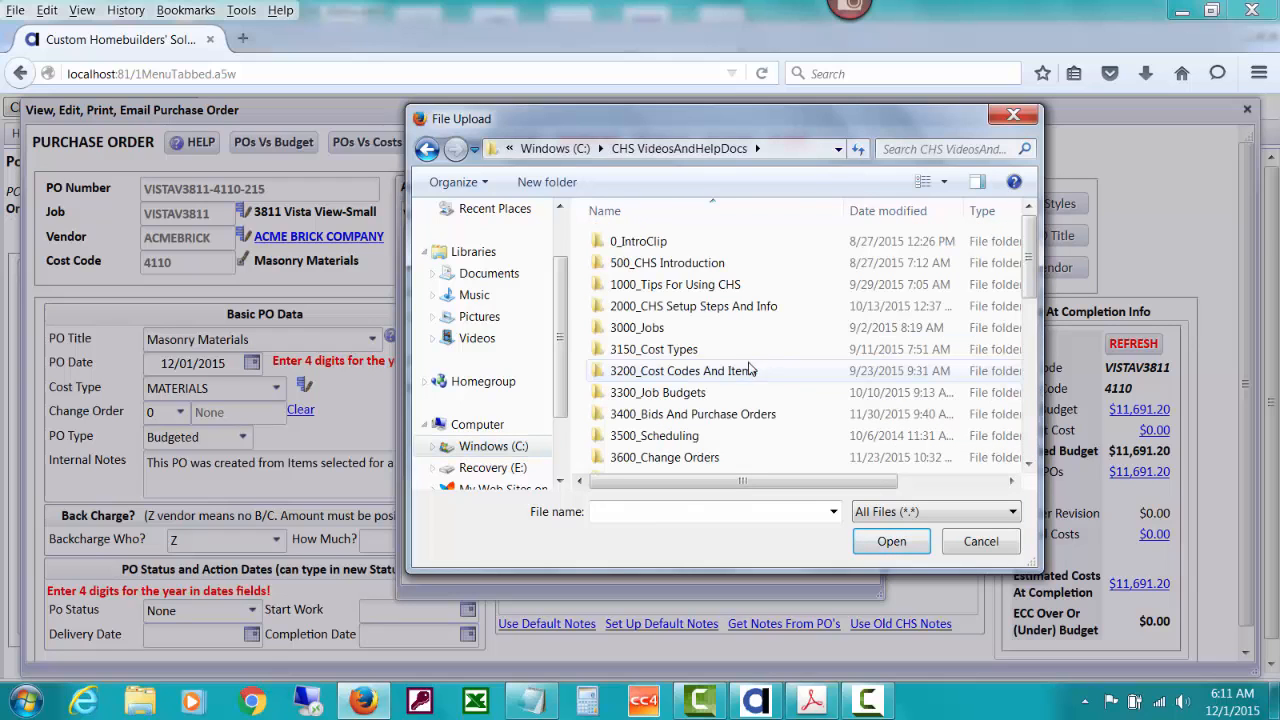
{"action": "double_click", "coordinate": [720, 414]}
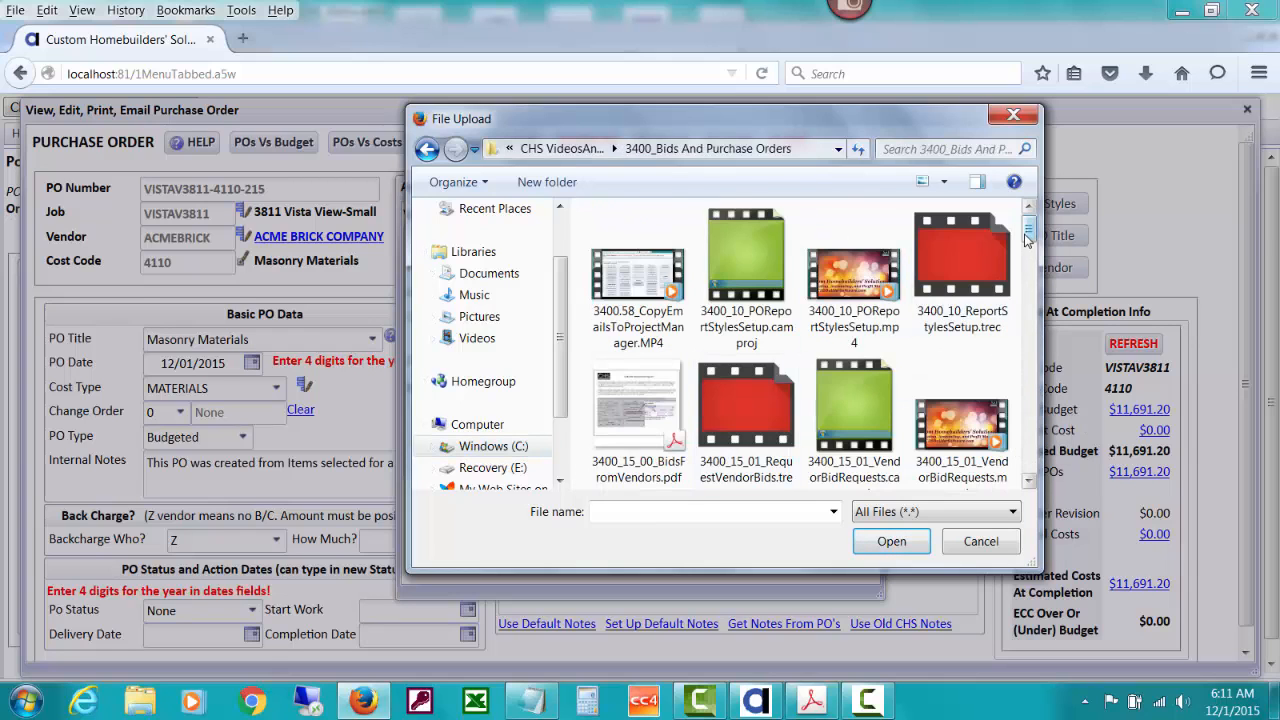
{"action": "left_click_drag", "start_coordinate": [1028, 232], "coordinate": [1005, 470]}
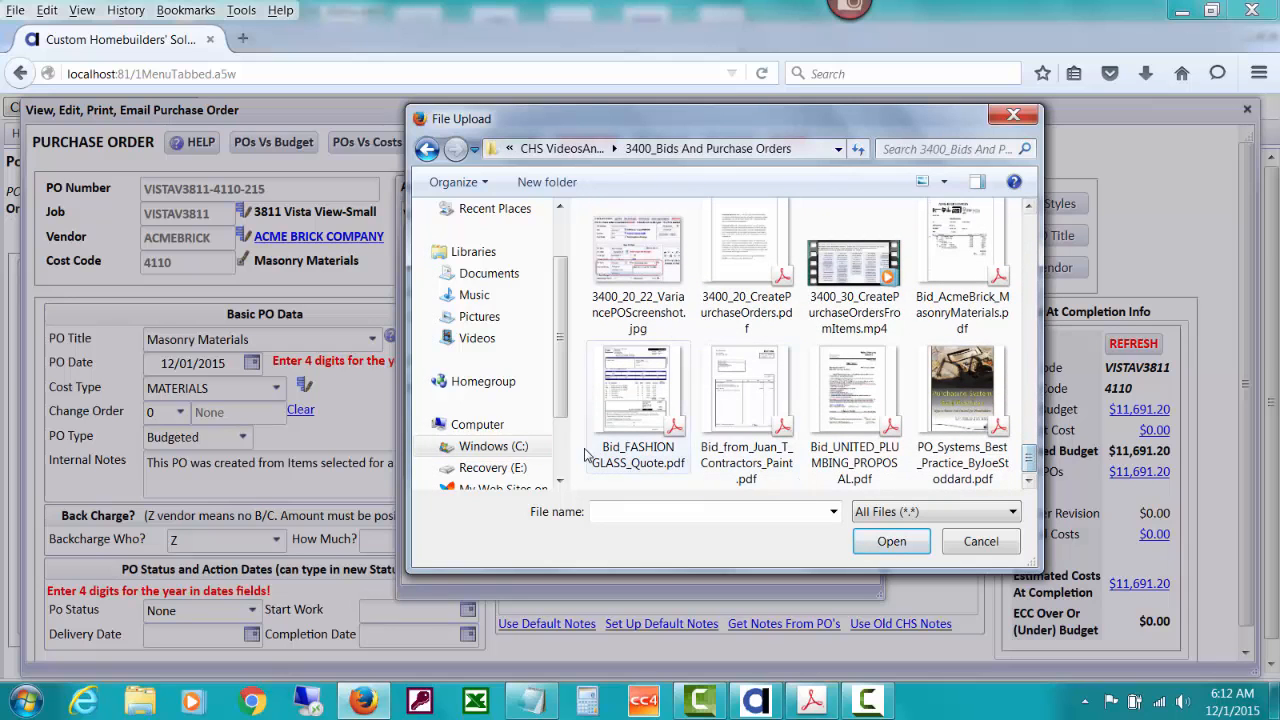
{"action": "double_click", "coordinate": [948, 275]}
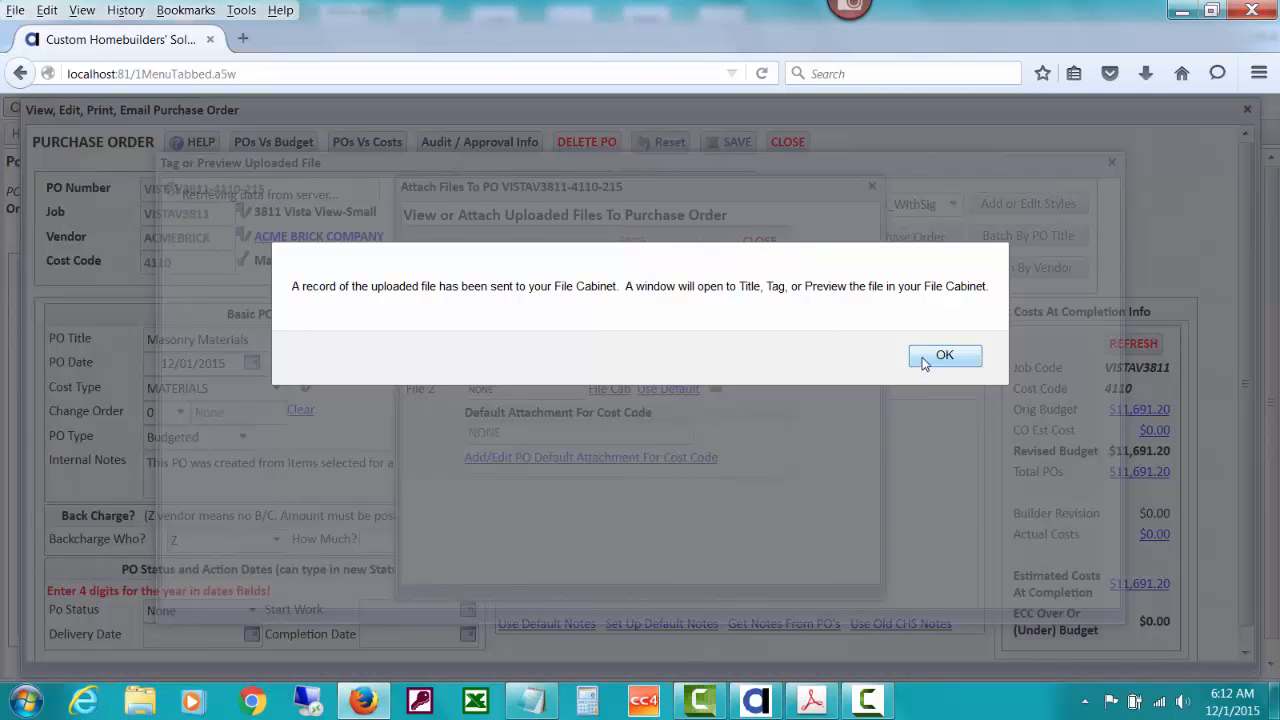
{"action": "left_click", "coordinate": [922, 358]}
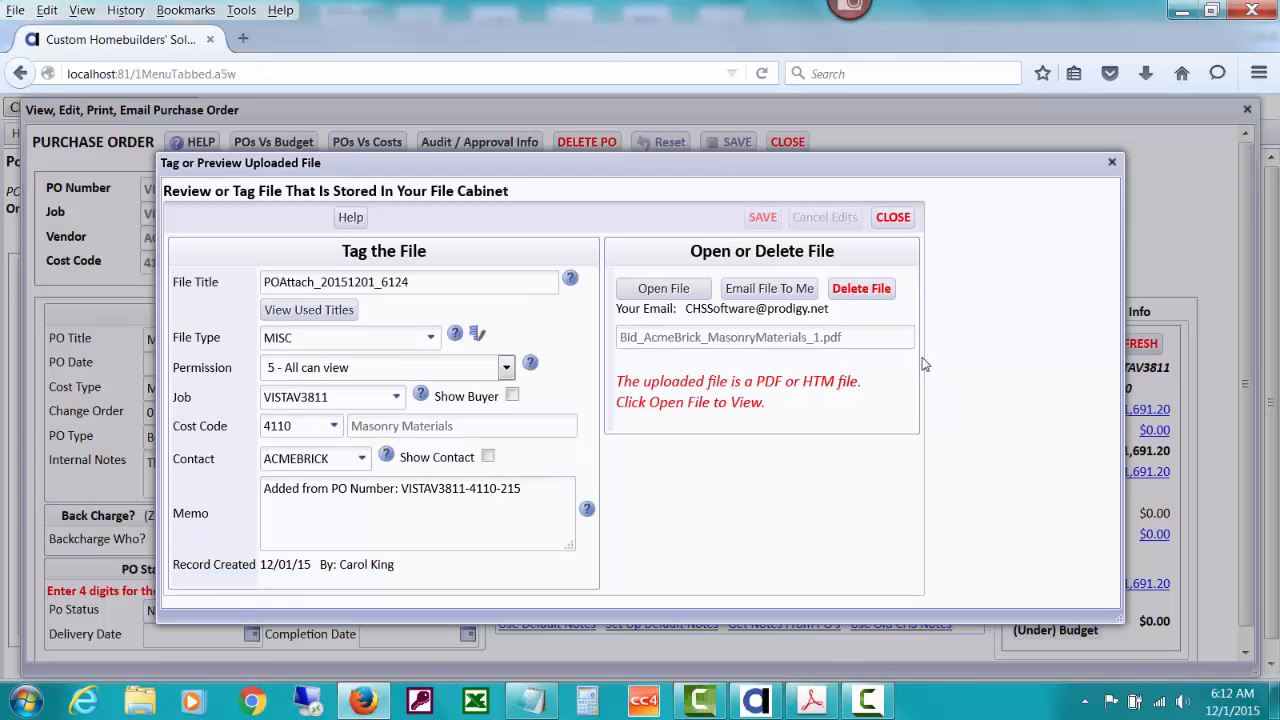
{"action": "left_click", "coordinate": [893, 220]}
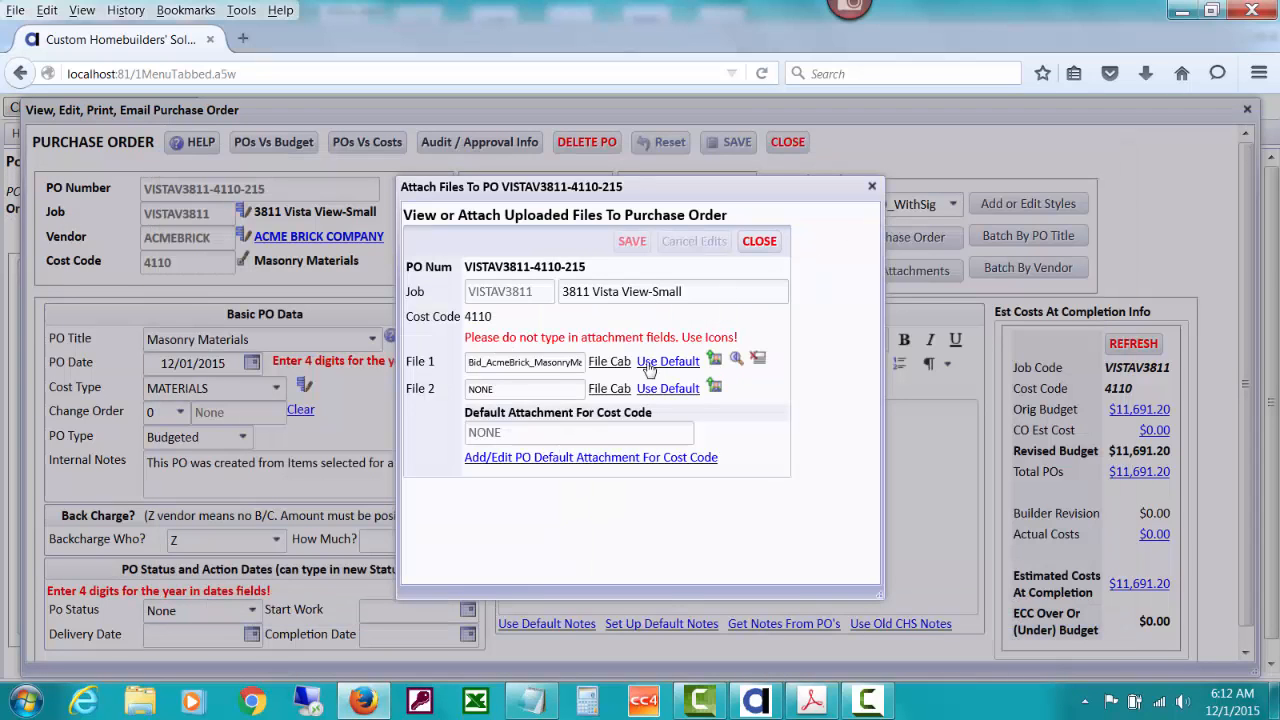
{"action": "left_click", "coordinate": [757, 242]}
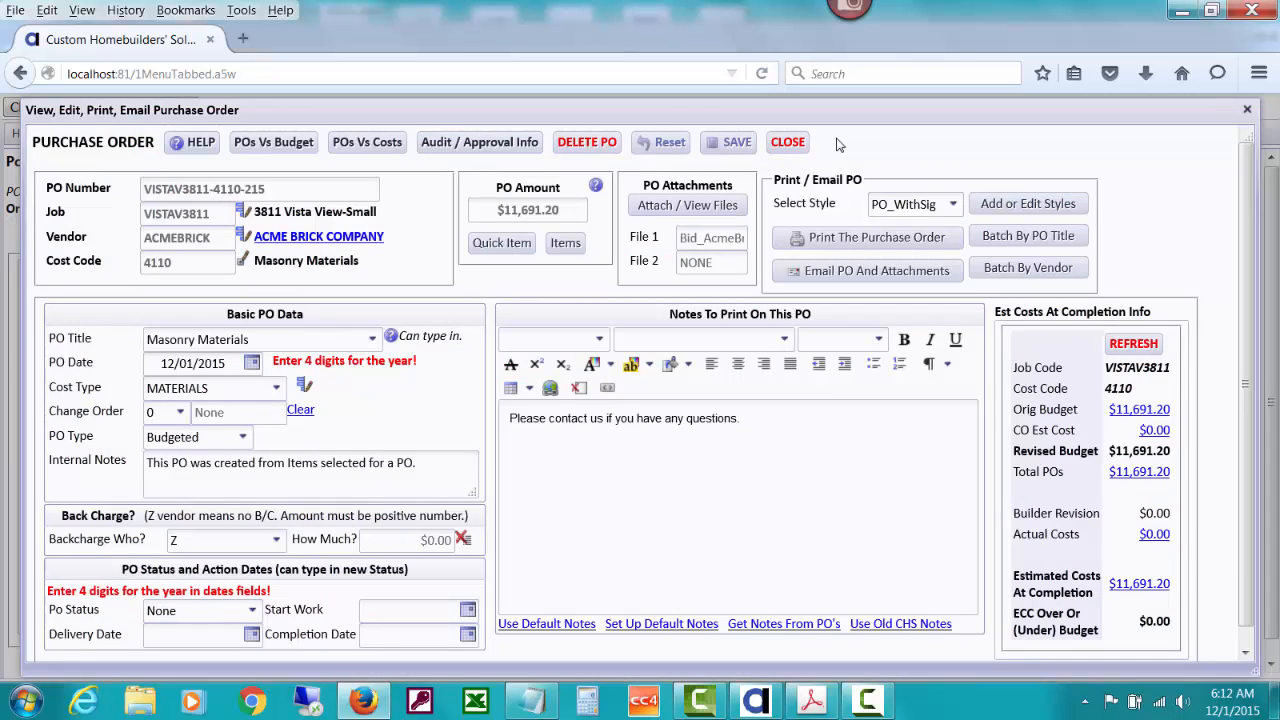
Preview the attached Acme Brick bid PDF, and close the purchase order and the PO review to return to the bill.
{"action": "left_click", "coordinate": [690, 207]}
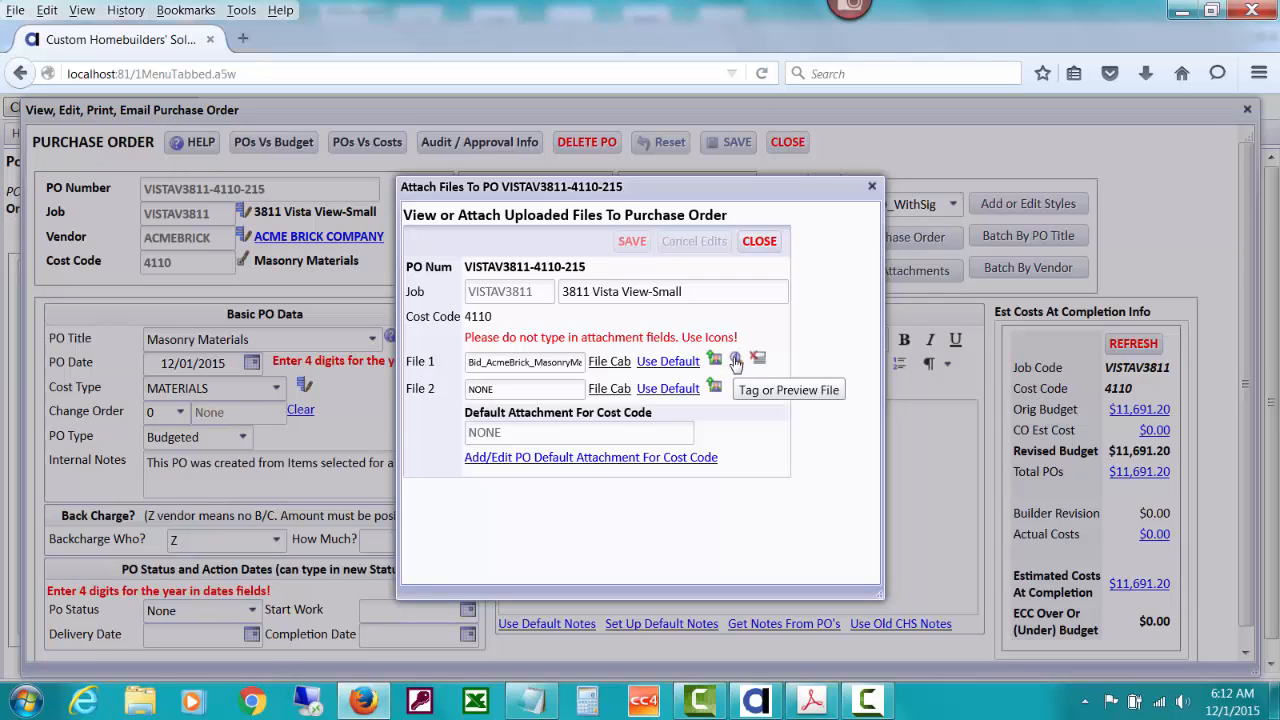
{"action": "left_click", "coordinate": [735, 360]}
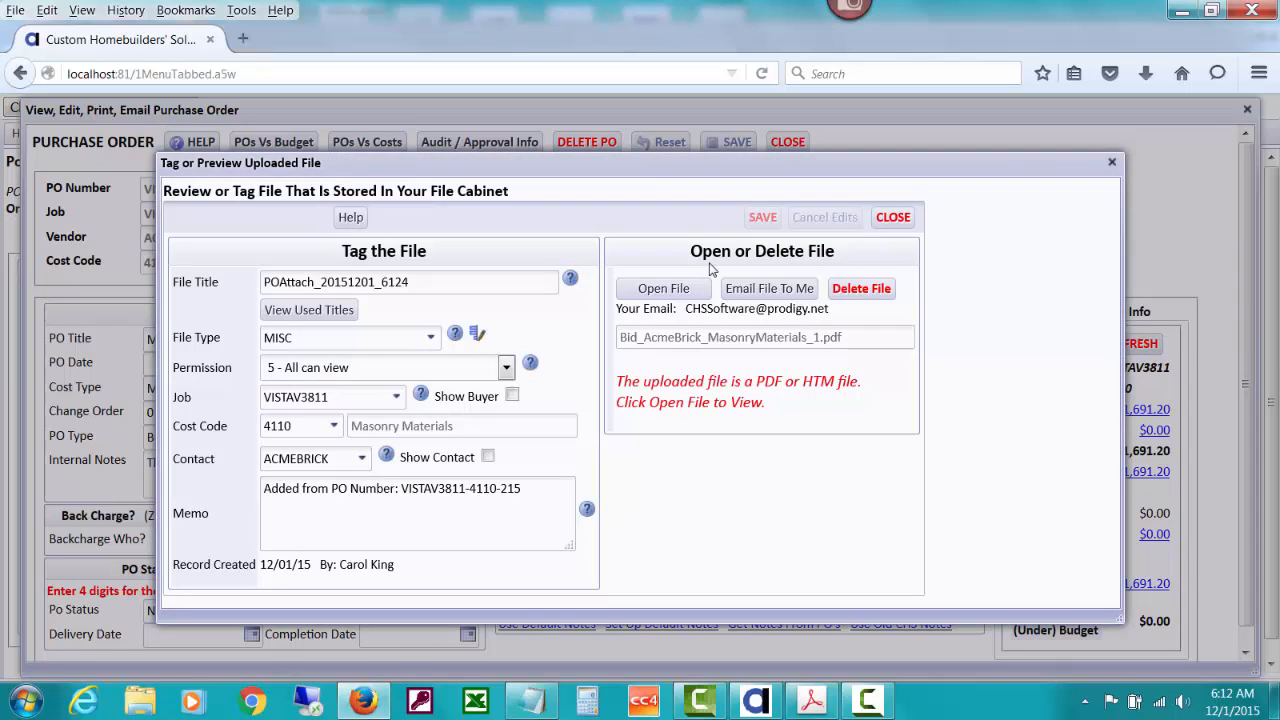
{"action": "left_click", "coordinate": [675, 288]}
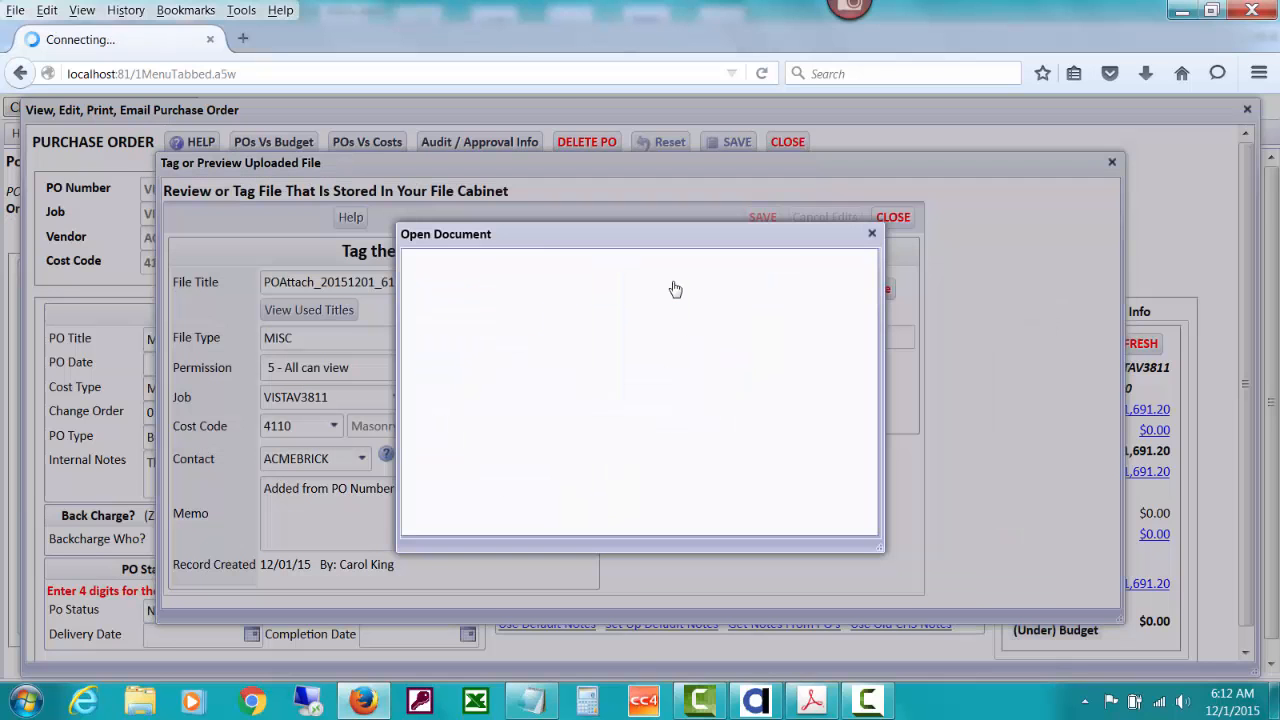
{"action": "left_click", "coordinate": [604, 306]}
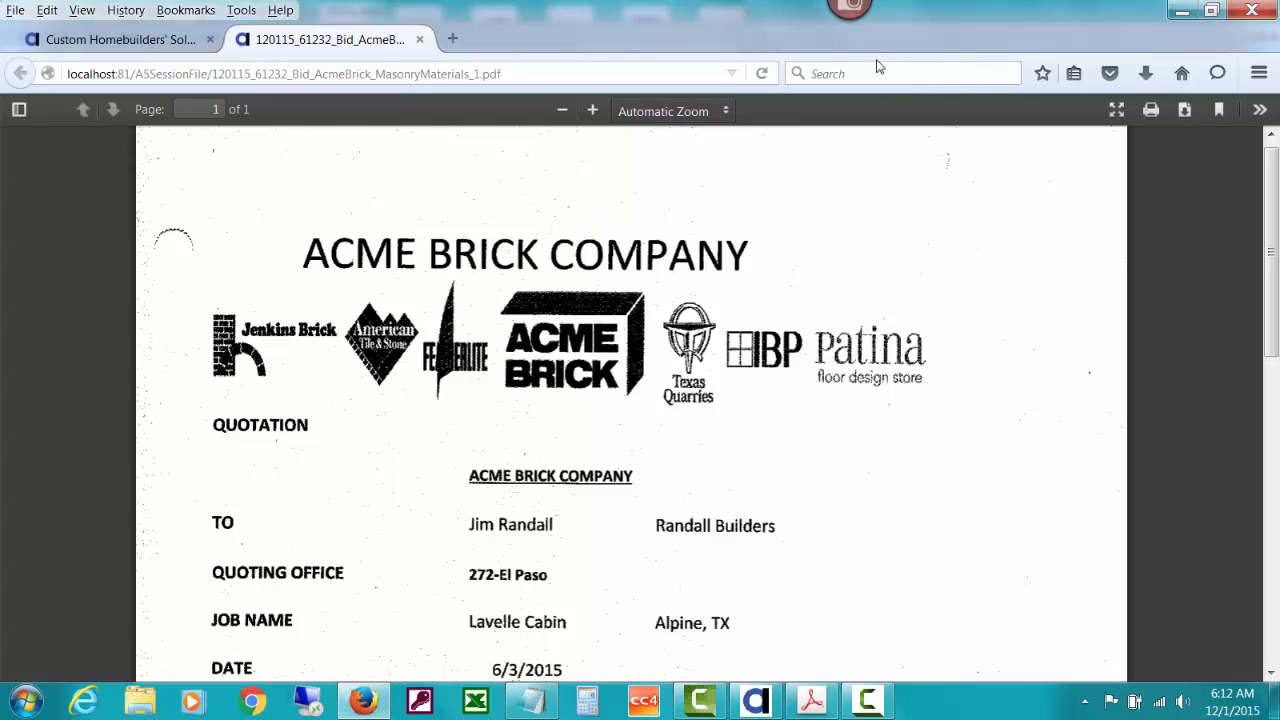
{"action": "left_click", "coordinate": [419, 39]}
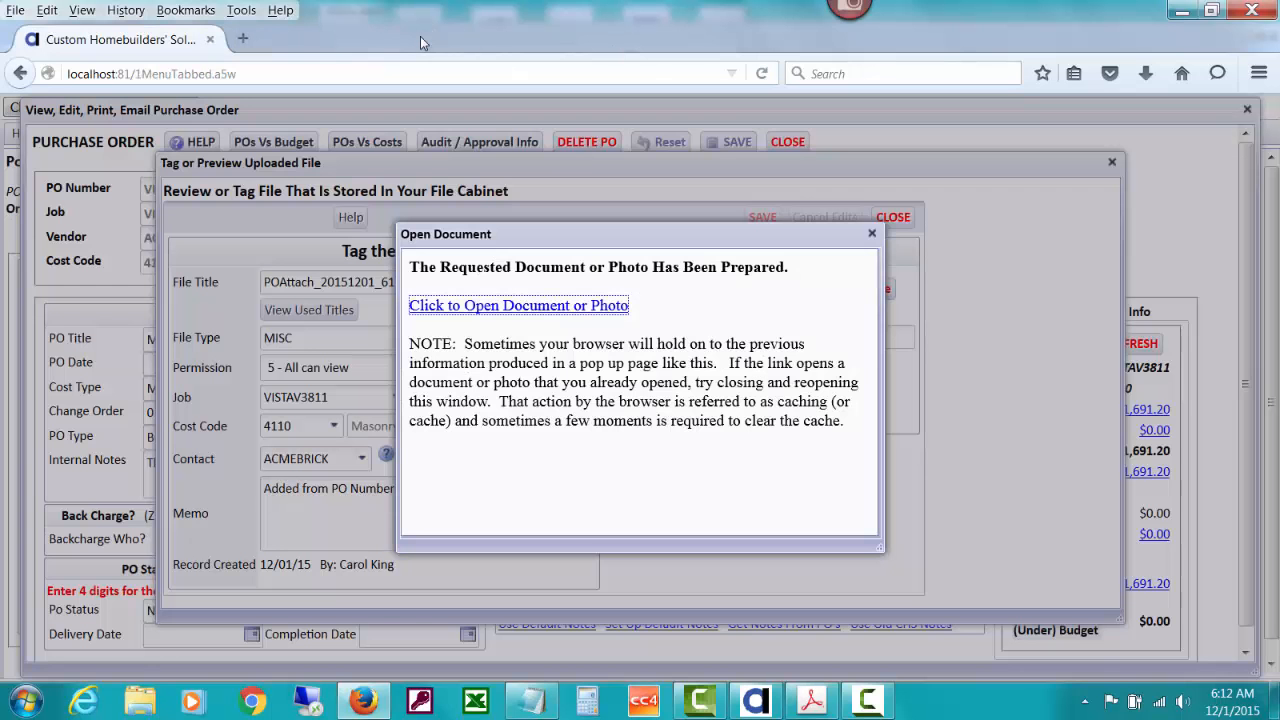
{"action": "left_click", "coordinate": [872, 234]}
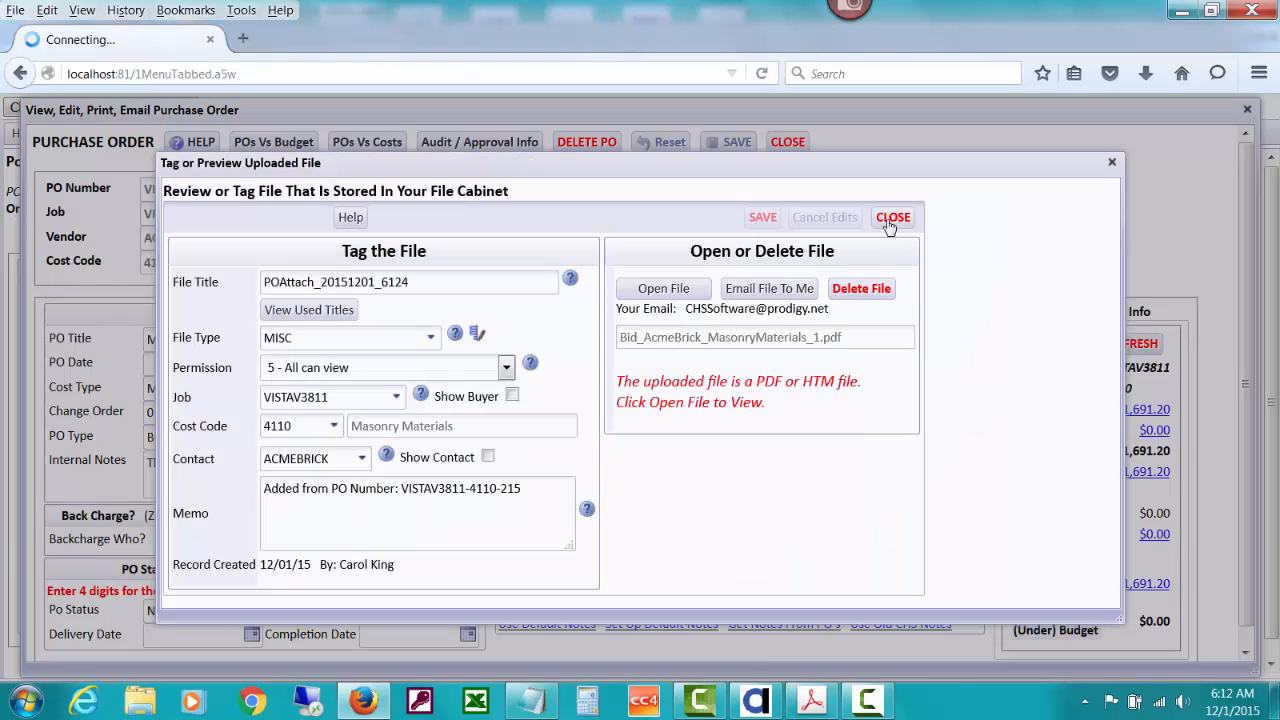
{"action": "left_click", "coordinate": [892, 218]}
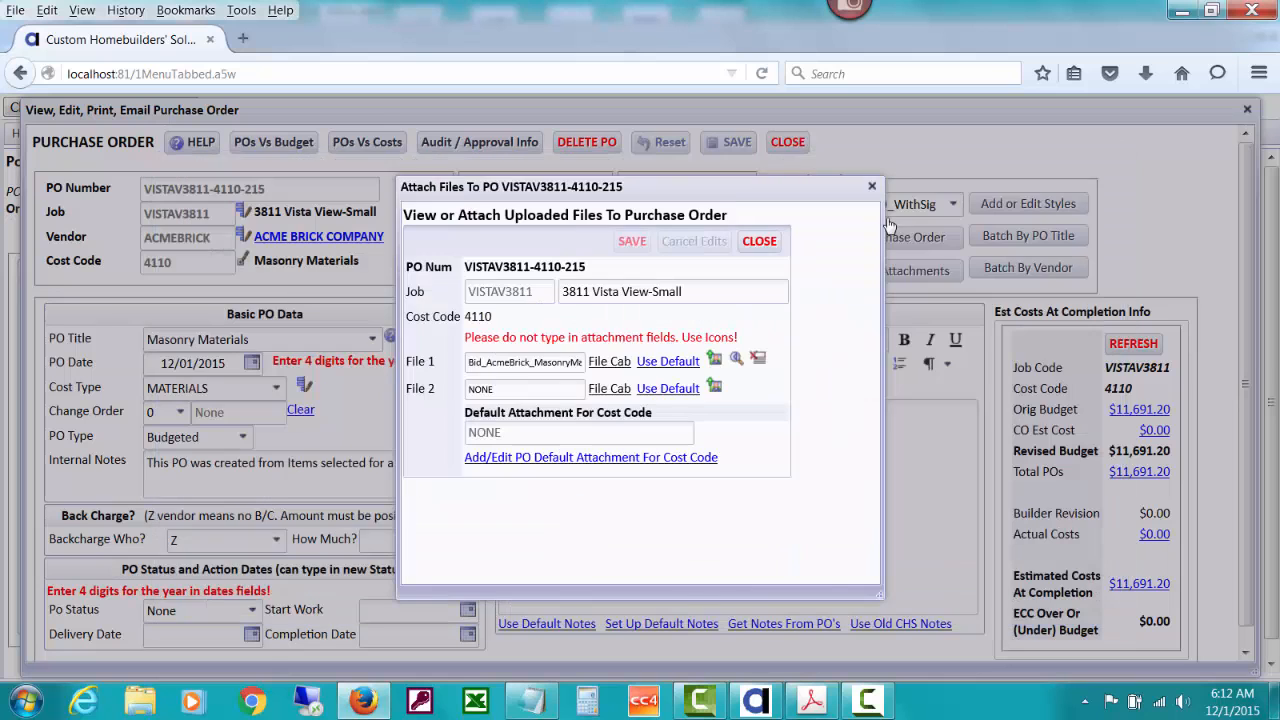
{"action": "left_click", "coordinate": [759, 241]}
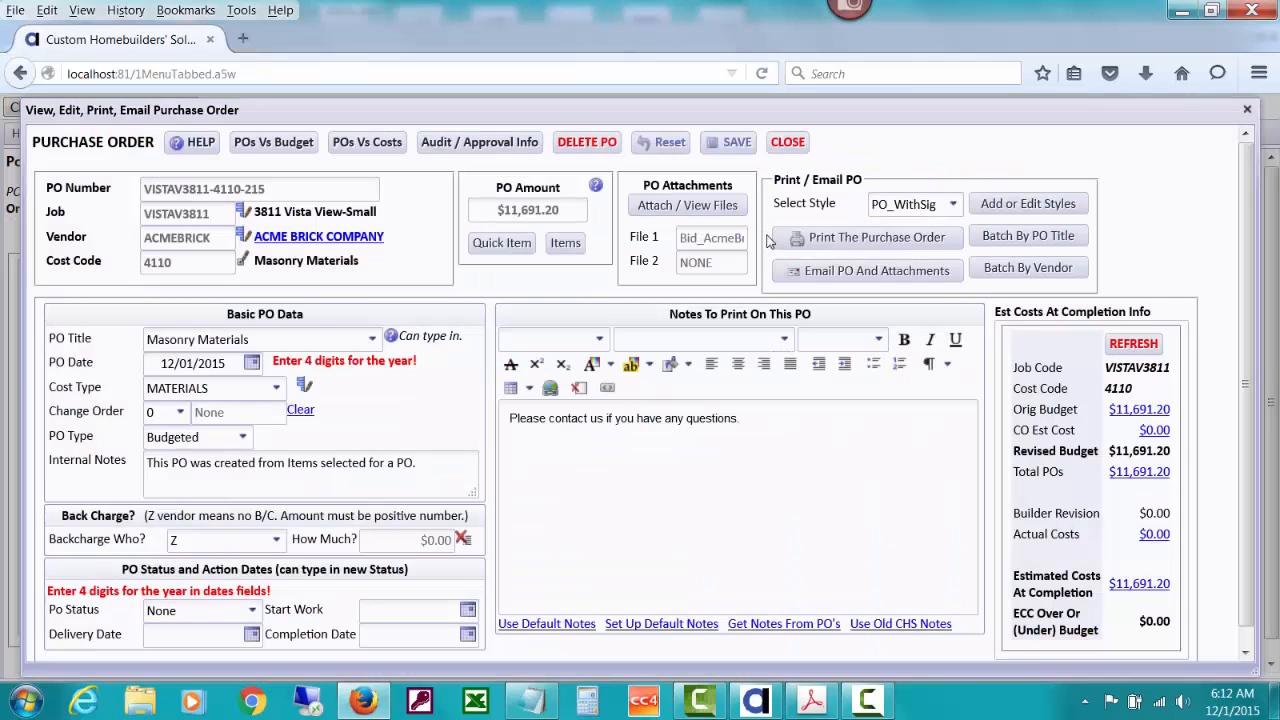
{"action": "left_click", "coordinate": [785, 145]}
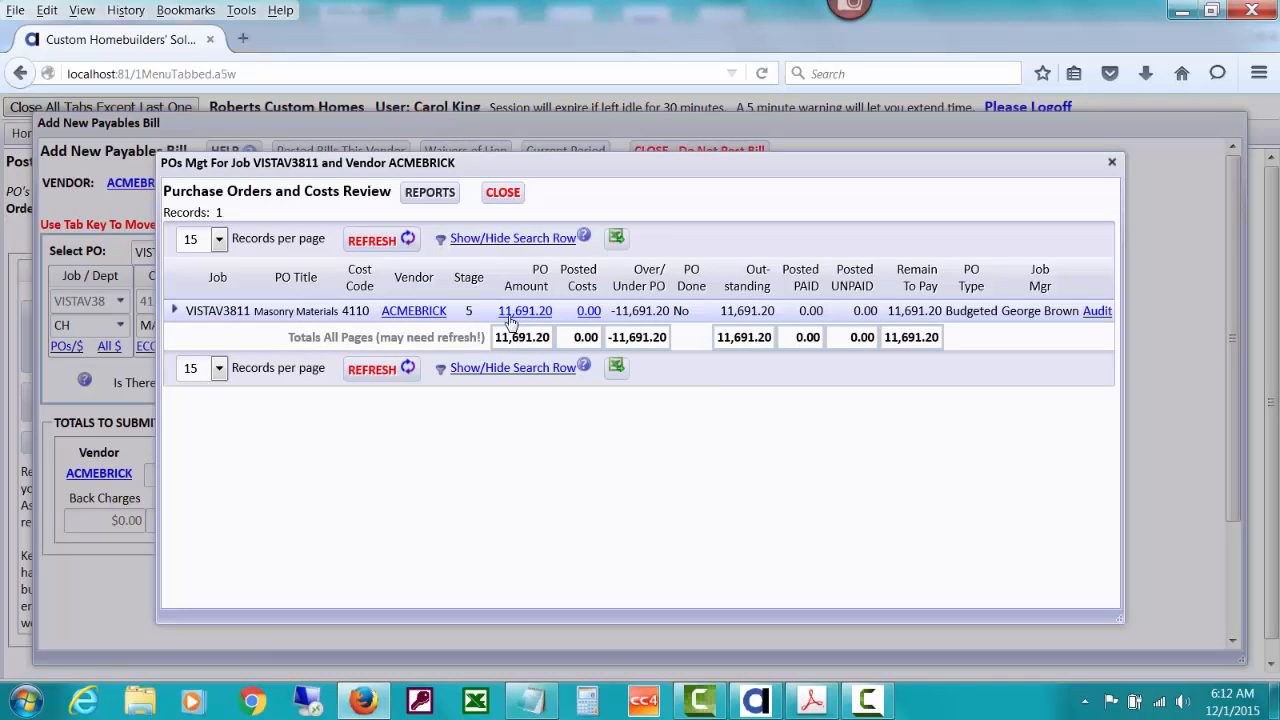
{"action": "left_click", "coordinate": [503, 193]}
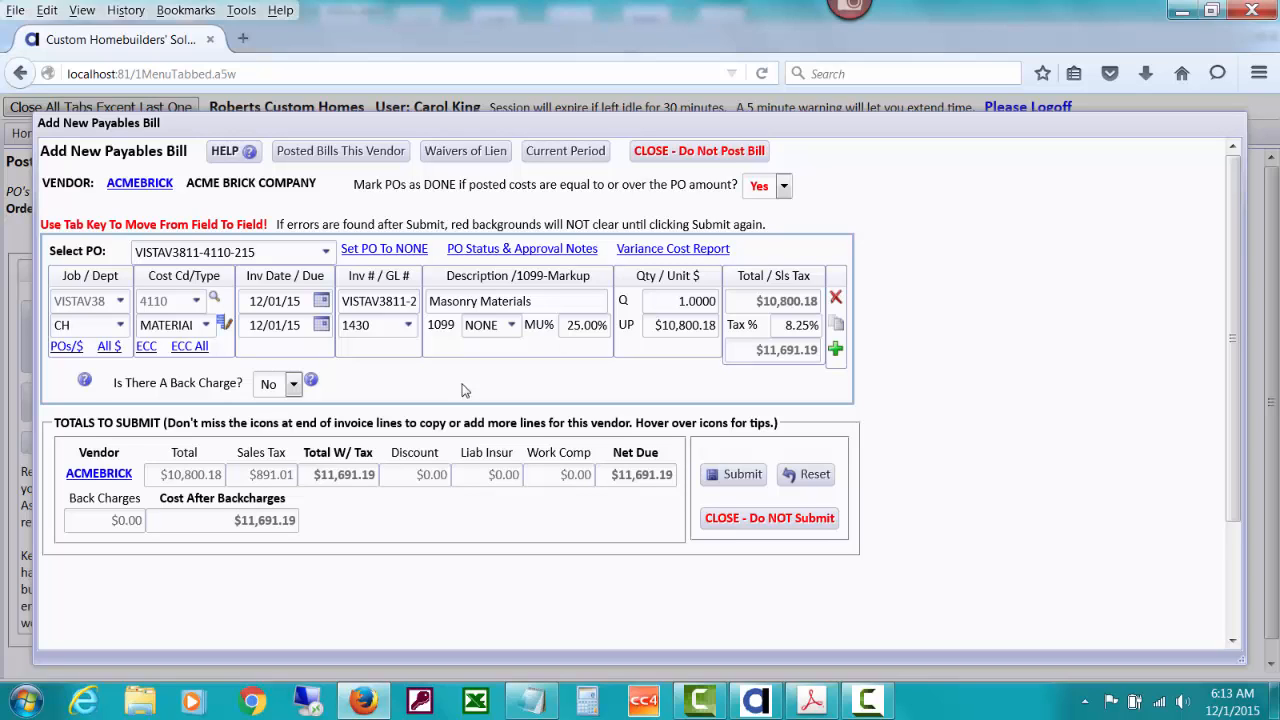
Submit the ACMEBRICK bill, post it as unpaid to pay later, and review the posted entries before closing the bill entry.
{"action": "left_click", "coordinate": [728, 481]}
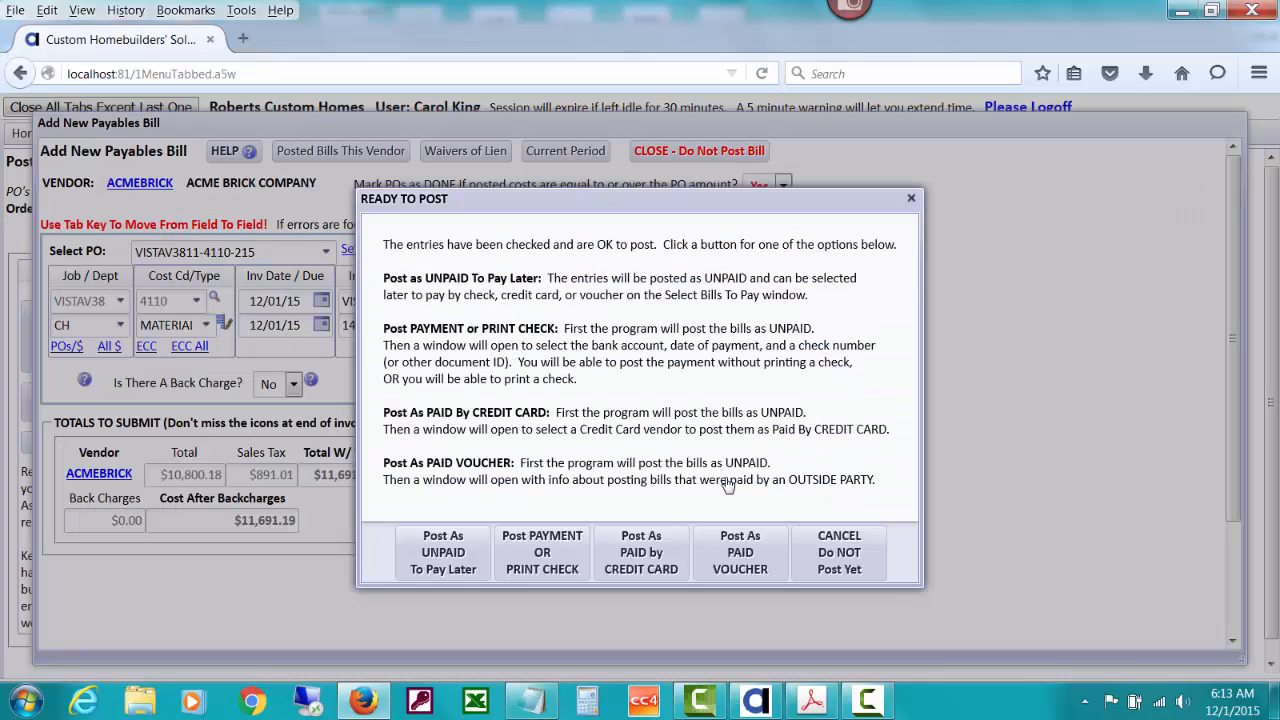
{"action": "left_click", "coordinate": [470, 545]}
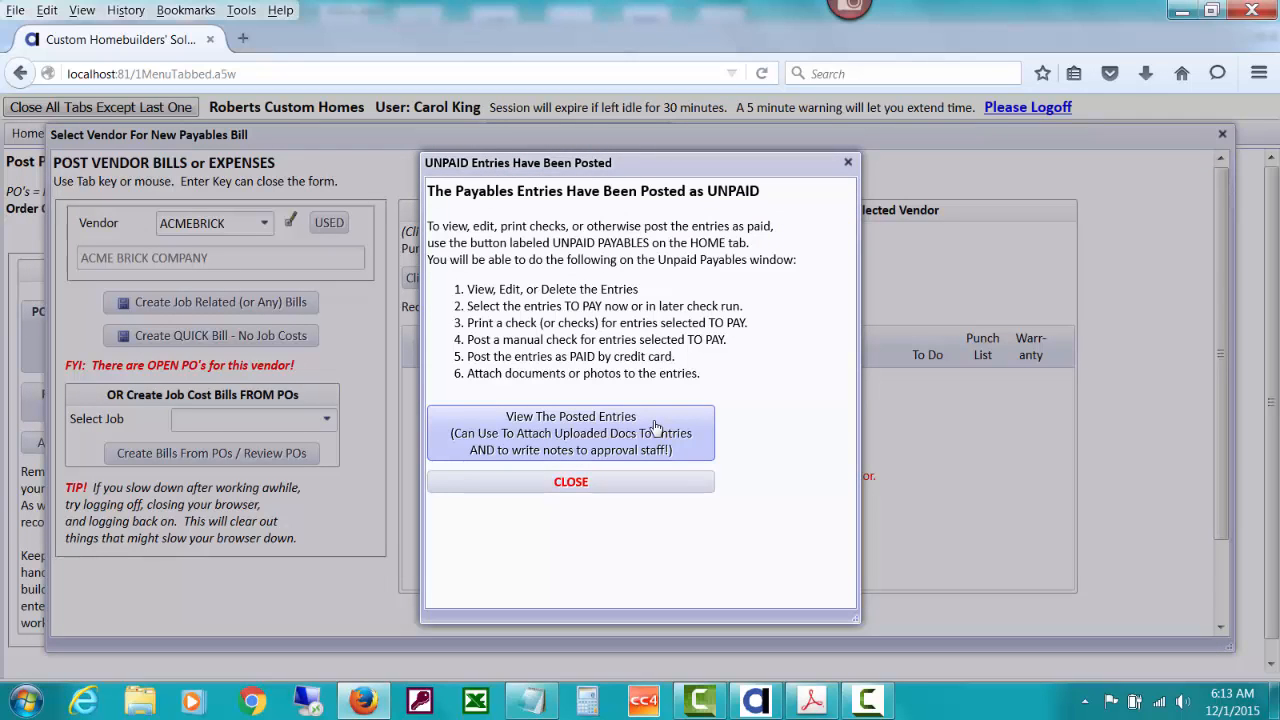
{"action": "left_click", "coordinate": [603, 428]}
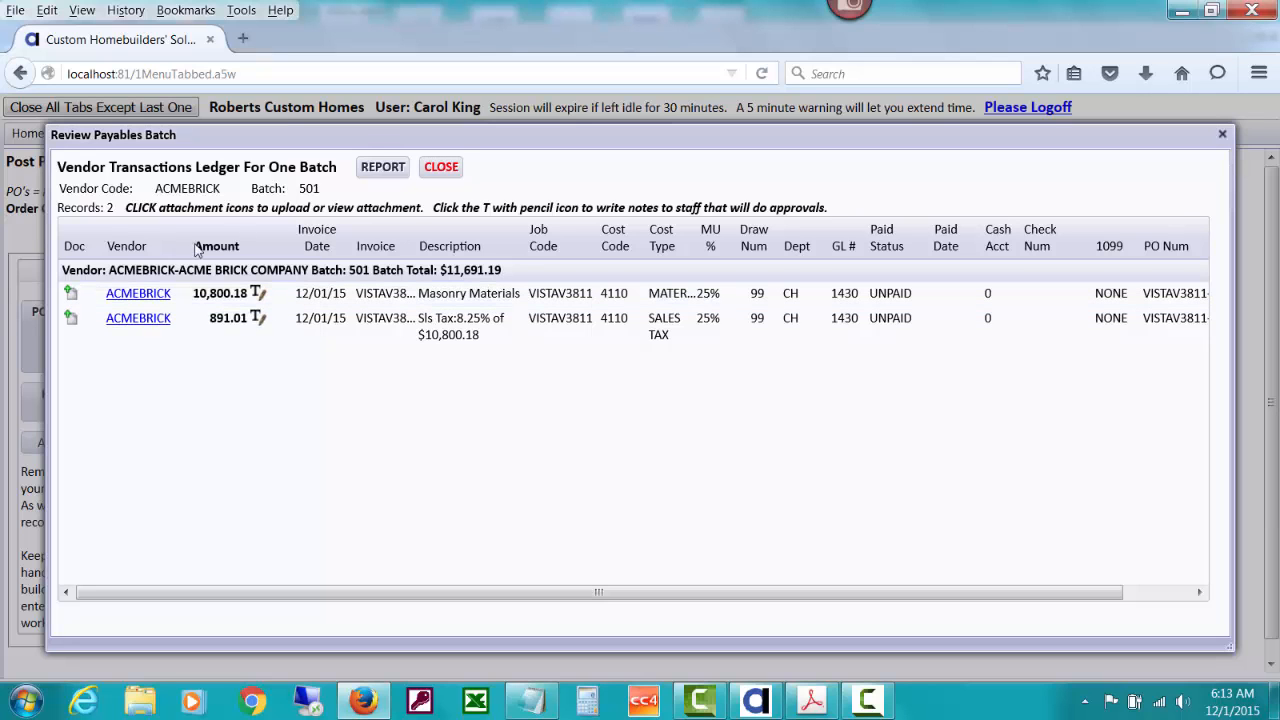
{"action": "left_click", "coordinate": [440, 170]}
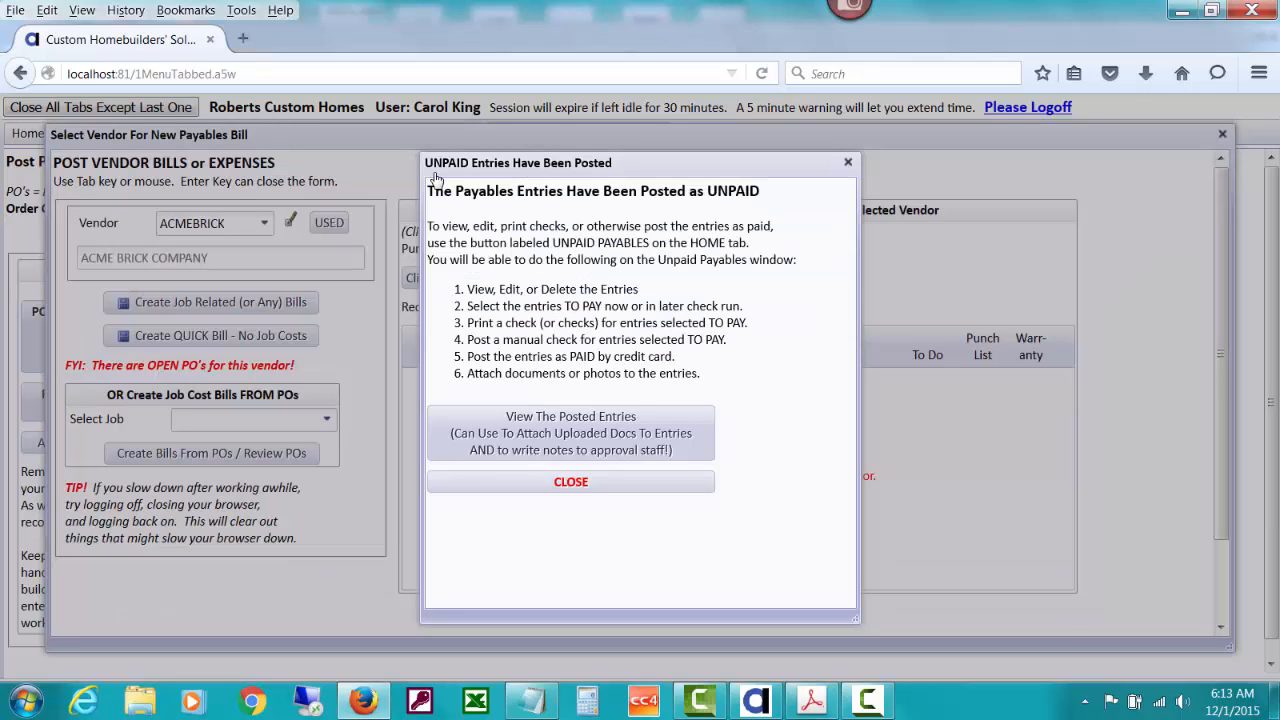
{"action": "left_click", "coordinate": [606, 483]}
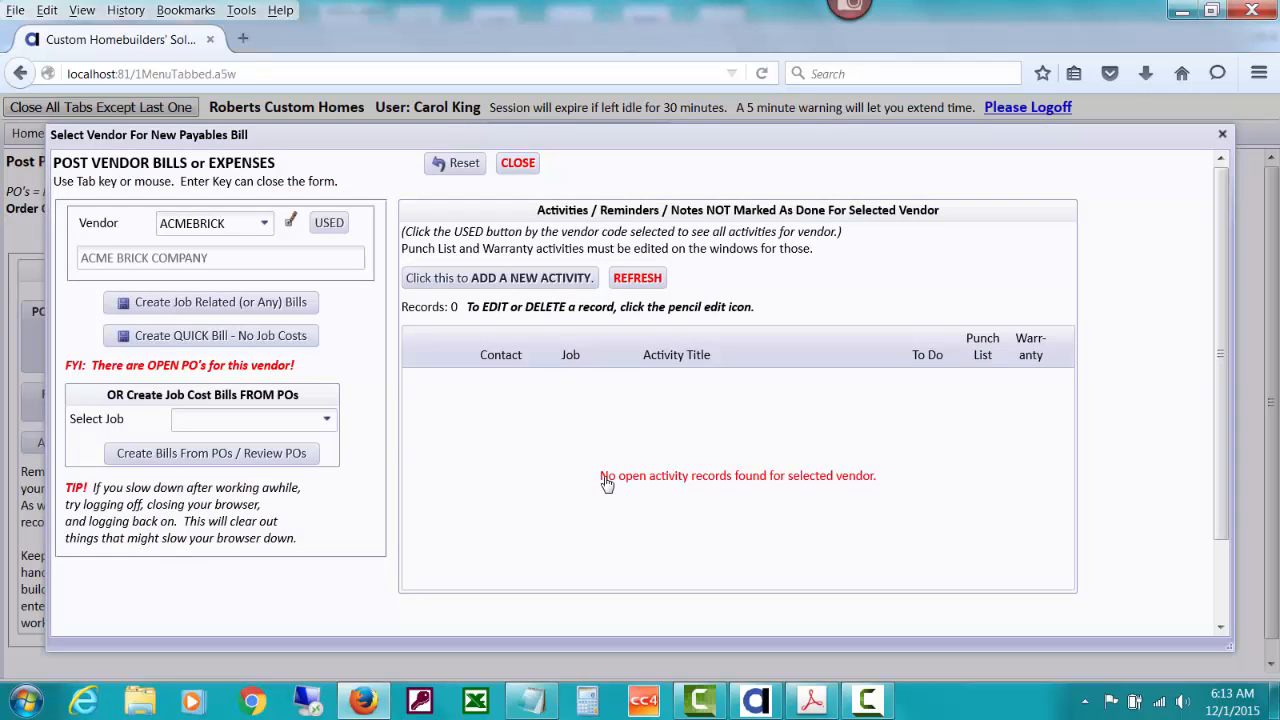
{"action": "left_click", "coordinate": [517, 162]}
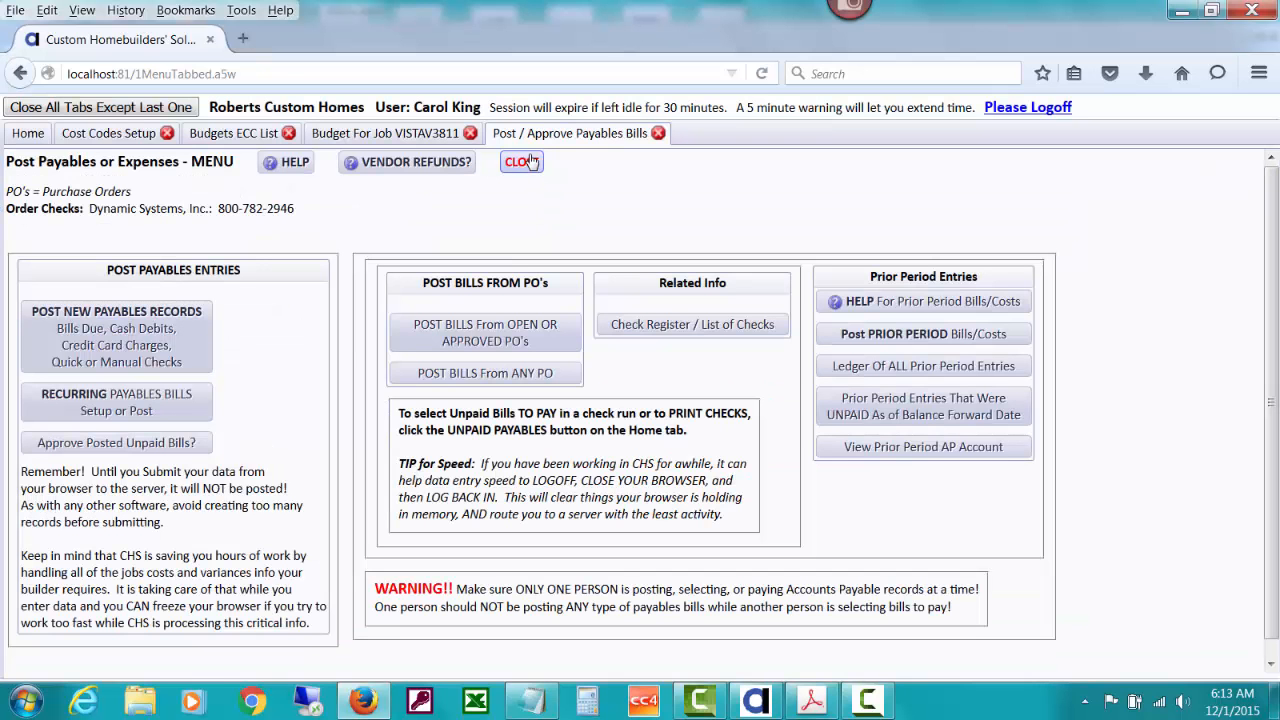
Open the unpaid job costs awaiting approval for job VISTAV3811 and view the purchase order behind the Masonry Materials bill.
{"action": "left_click", "coordinate": [20, 138]}
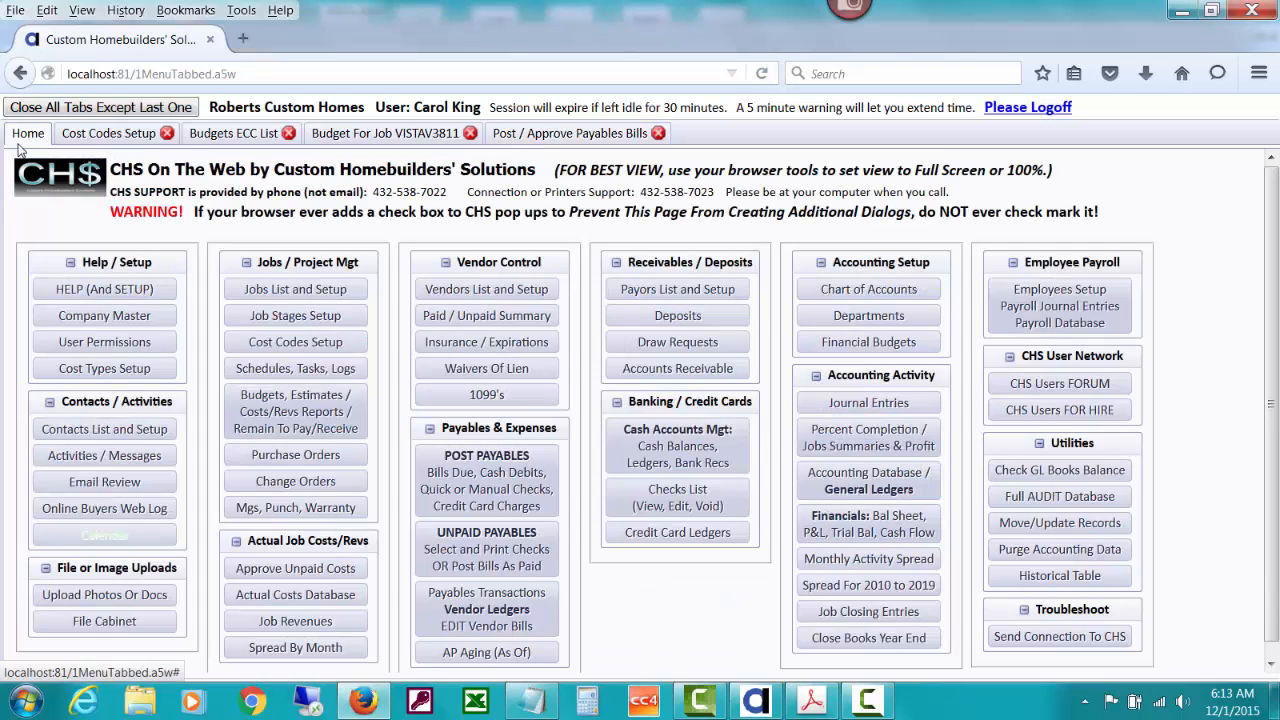
{"action": "left_click", "coordinate": [322, 569]}
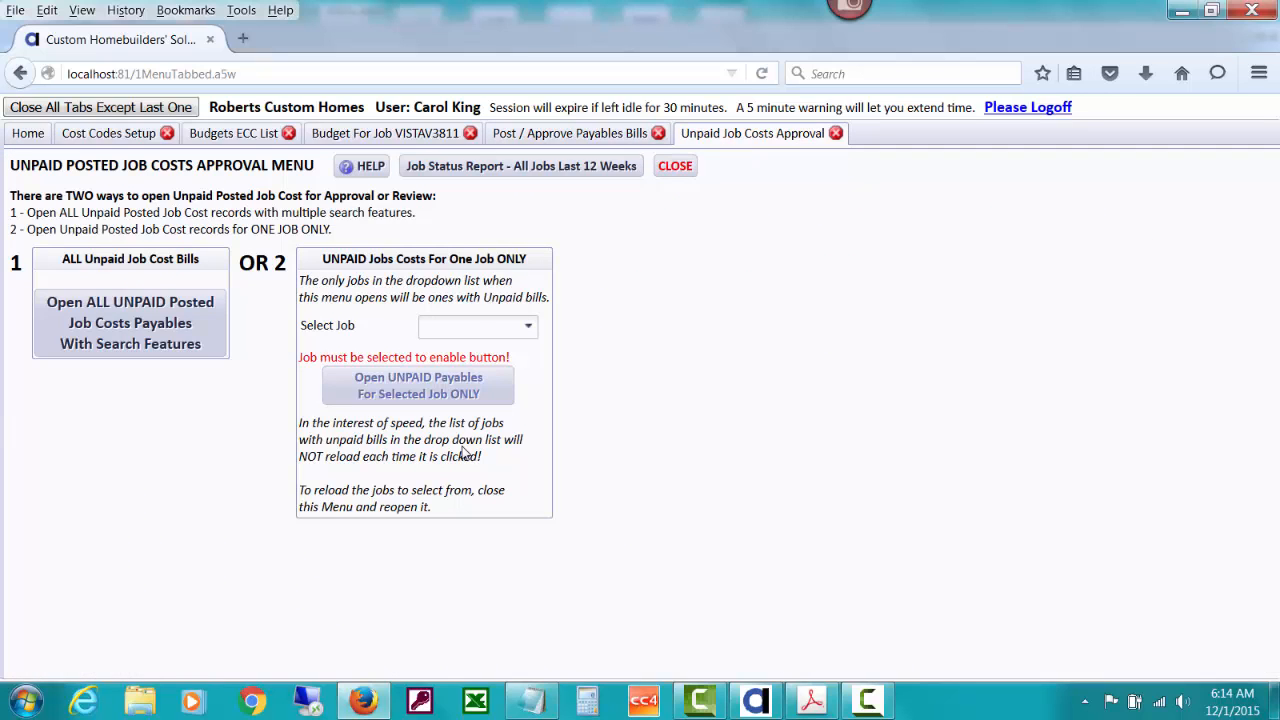
{"action": "left_click", "coordinate": [498, 330]}
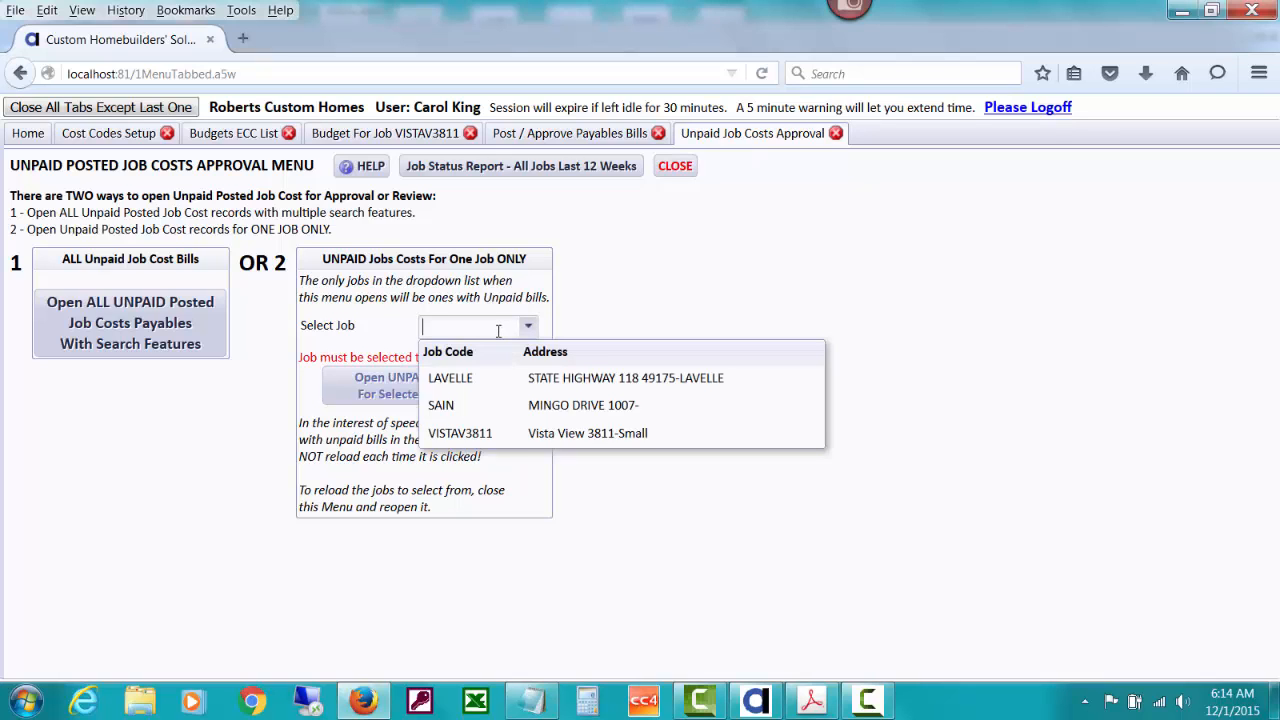
{"action": "type", "text": "v"}
{"action": "left_click", "coordinate": [503, 377]}
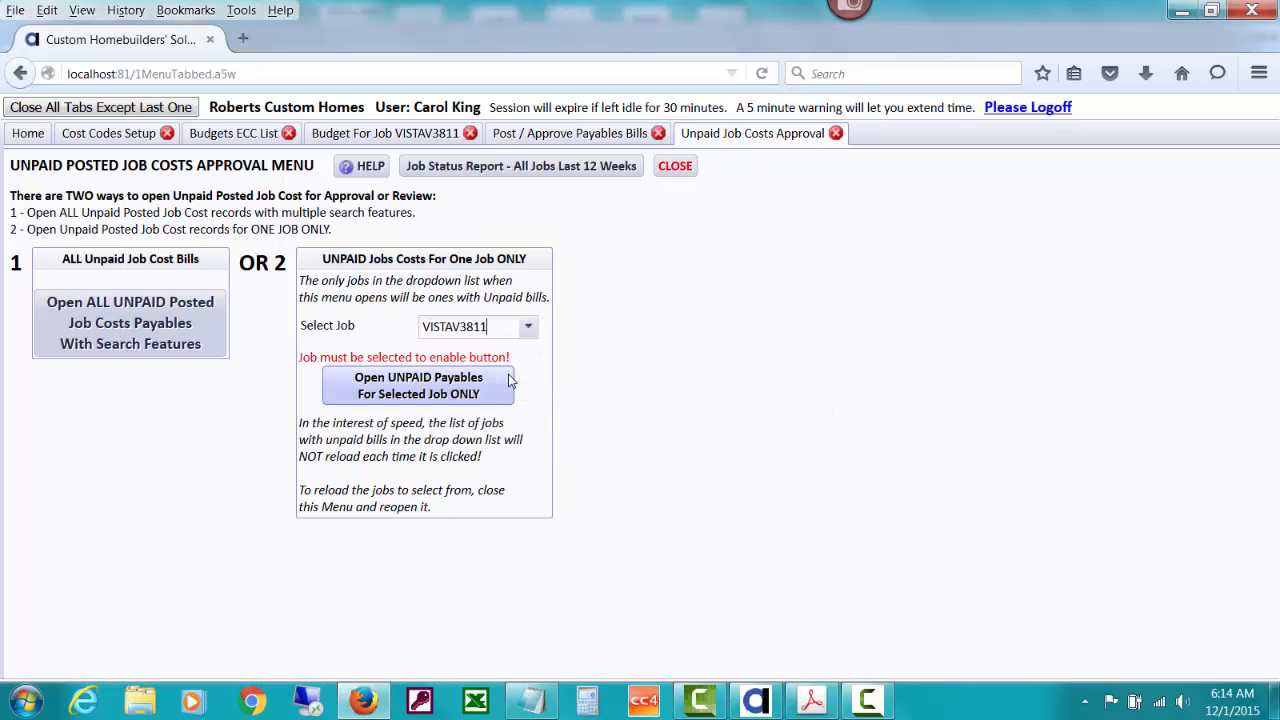
{"action": "left_click", "coordinate": [463, 390]}
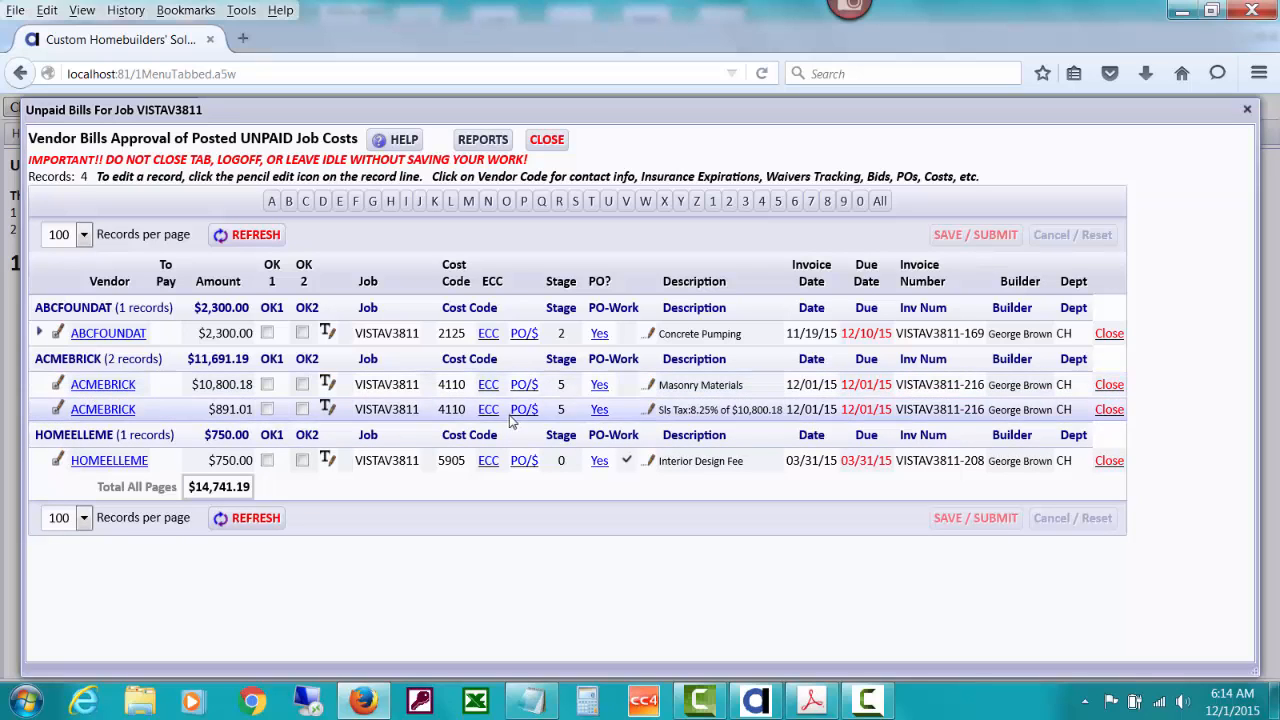
{"action": "left_click", "coordinate": [599, 385]}
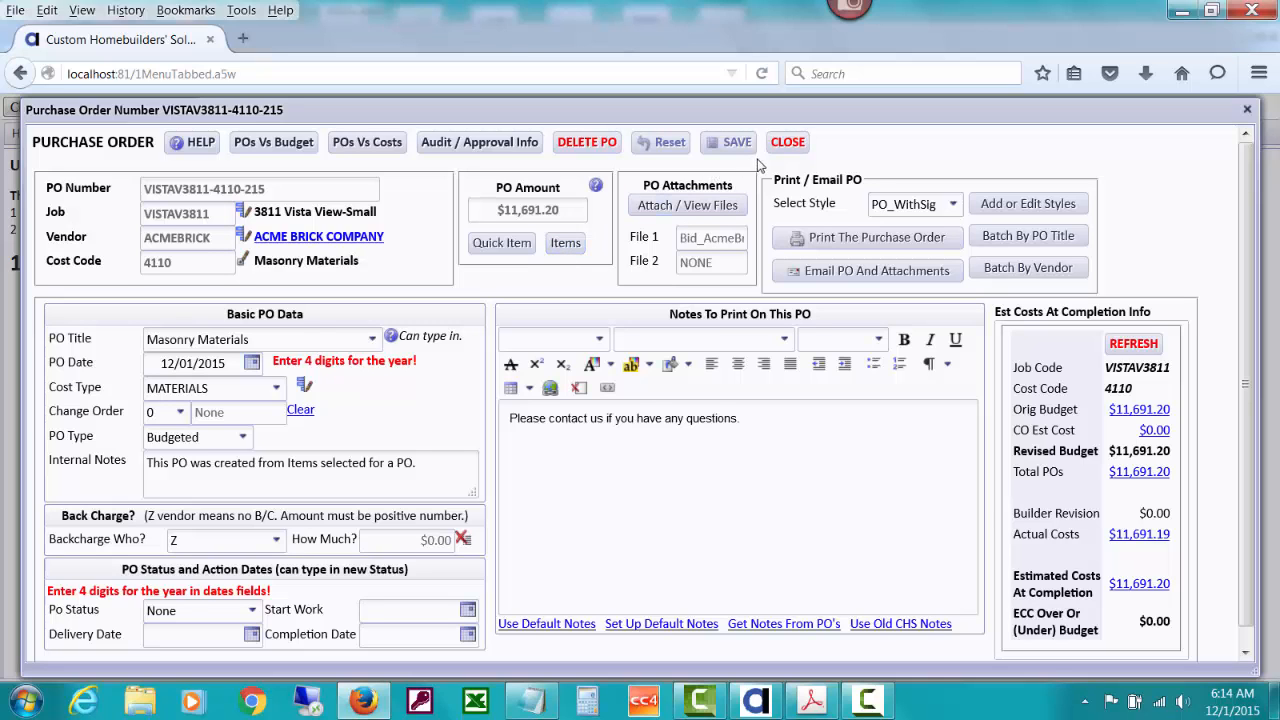
Close the purchase order and review the Variance Cost Approval Report for the ACMEBRICK Masonry Materials bill, cost code 4110.
{"action": "left_click", "coordinate": [787, 143]}
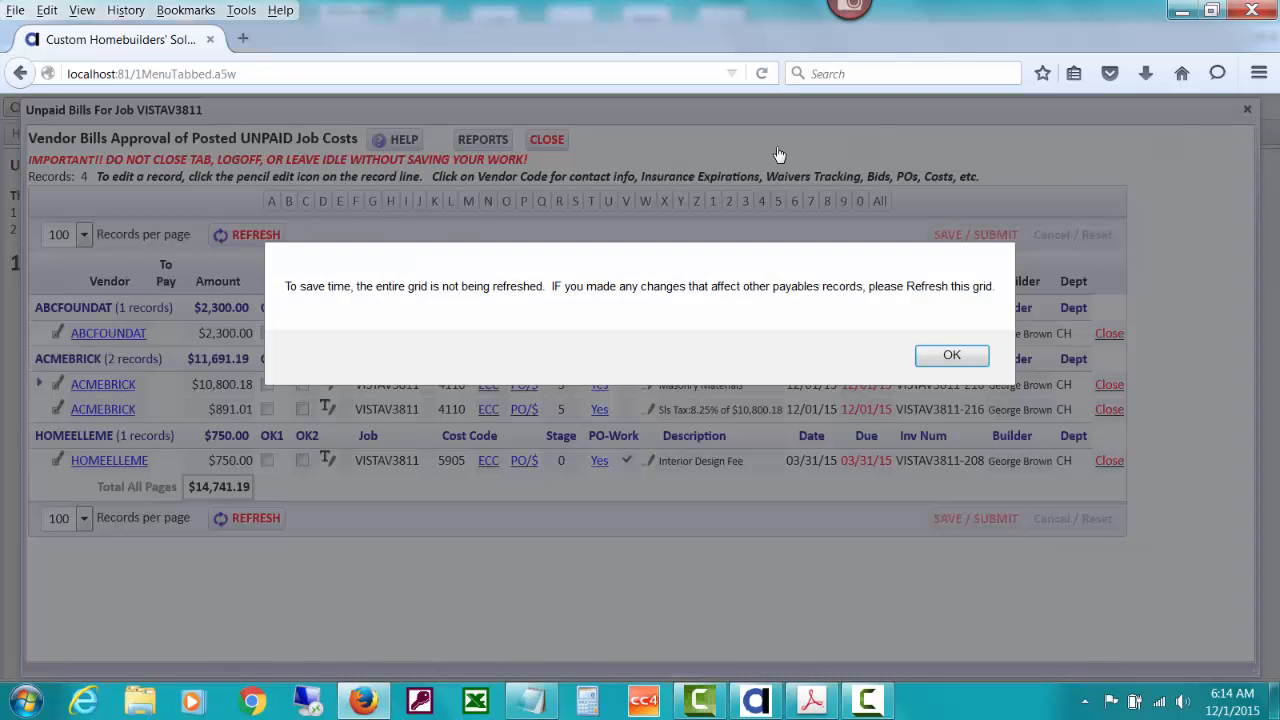
{"action": "left_click", "coordinate": [952, 355]}
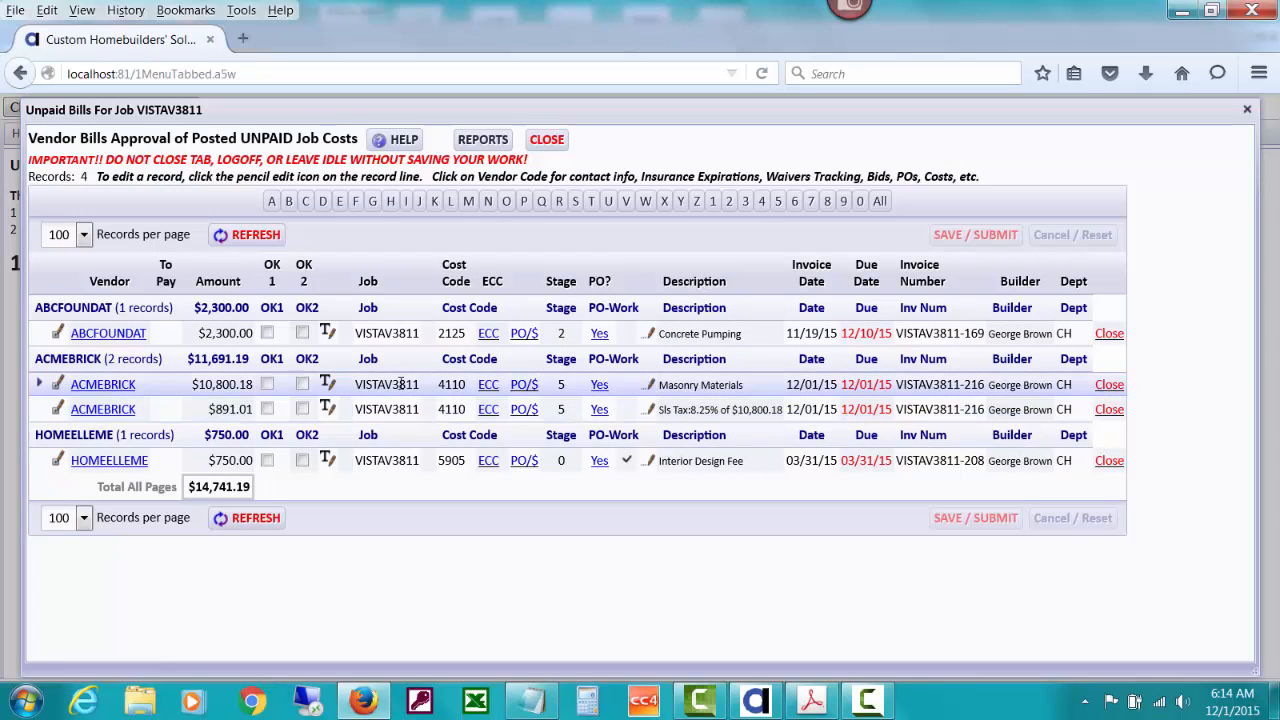
{"action": "left_click", "coordinate": [493, 390]}
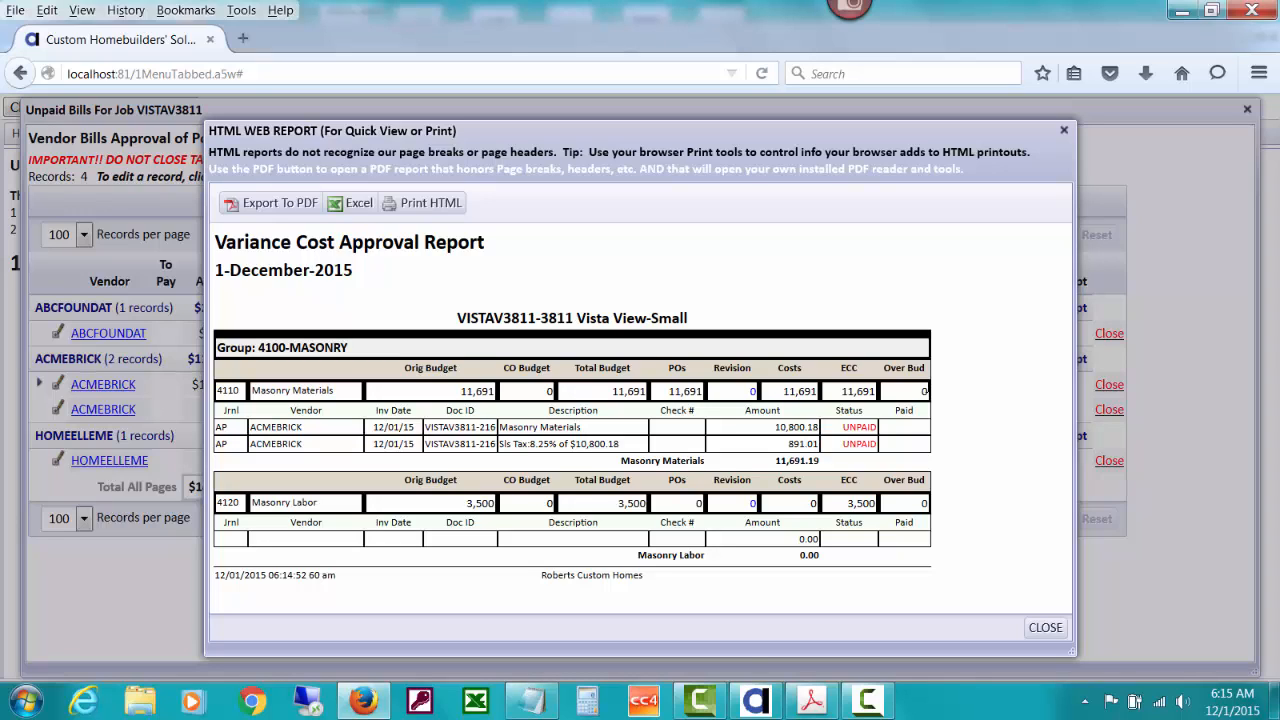
{"action": "left_click", "coordinate": [1046, 628]}
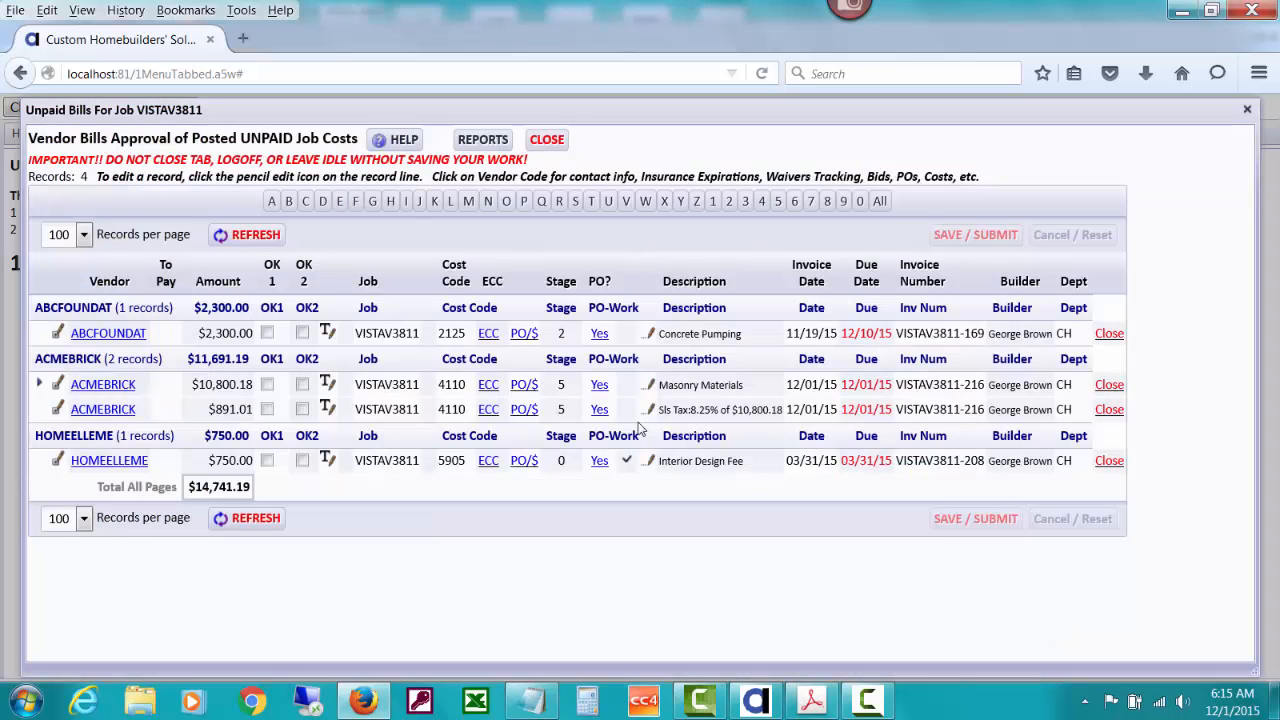
Review the report comparing purchase orders with posted costs for the ACMEBRICK Masonry Materials bill, and close the report.
{"action": "mouse_move", "coordinate": [610, 392]}
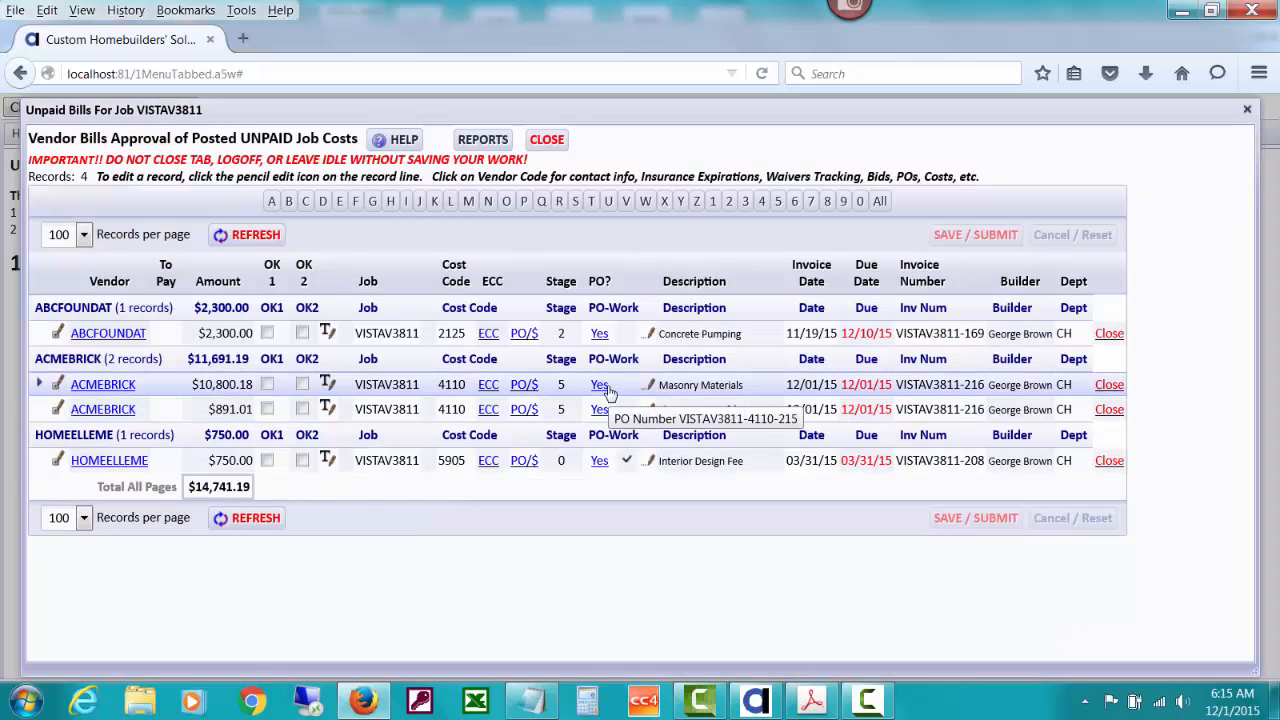
{"action": "left_click", "coordinate": [525, 386]}
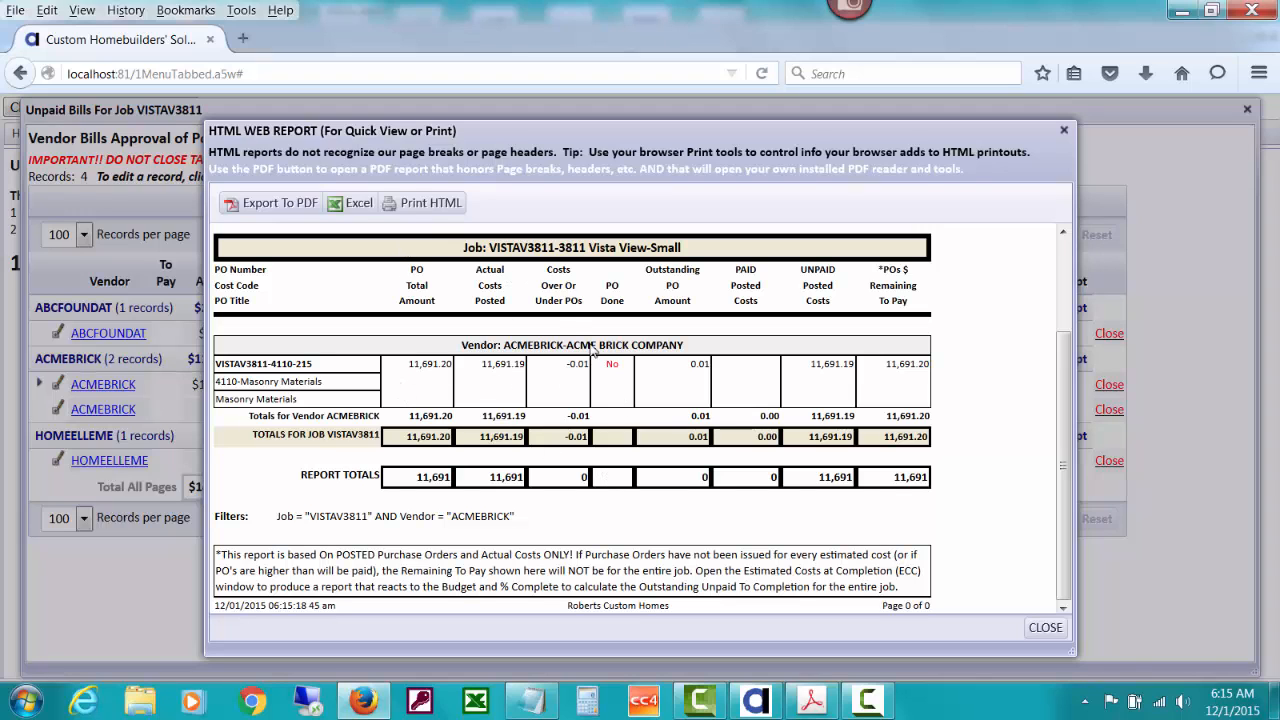
{"action": "left_click", "coordinate": [1045, 628]}
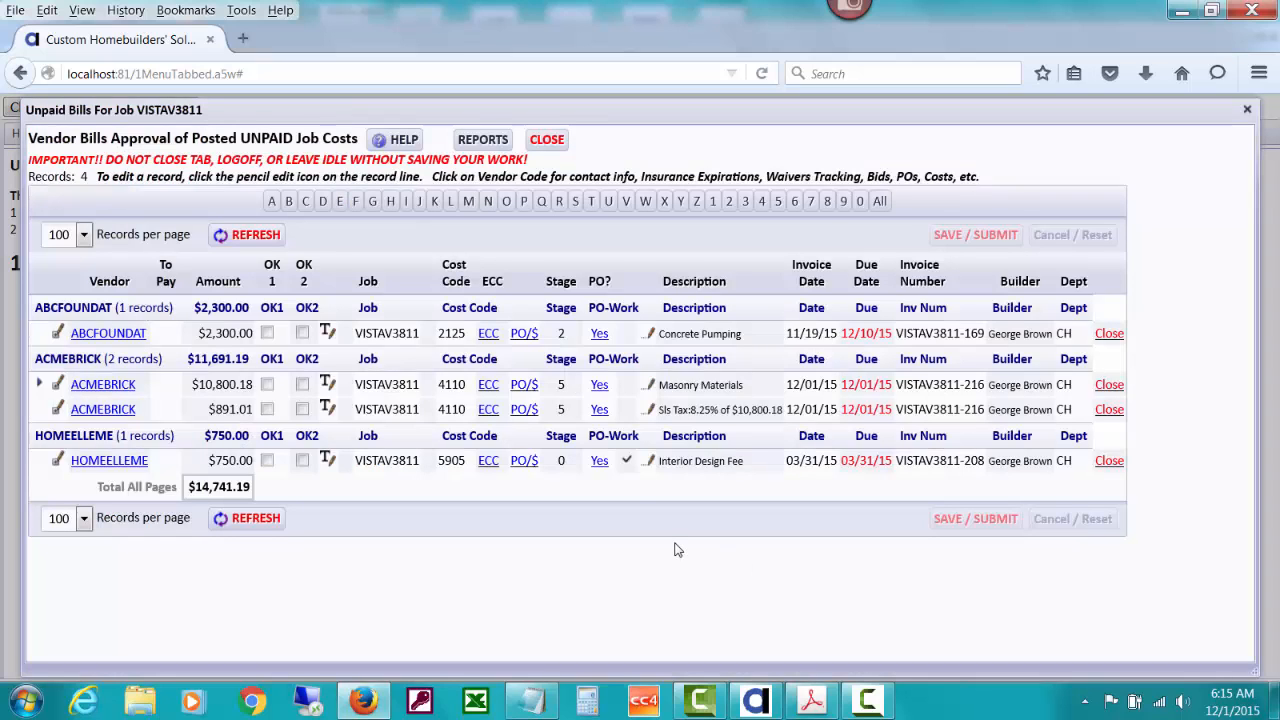
Close the unpaid bills approval list for job VISTAV3811 and return to the Cost Codes Master Setup.
{"action": "left_click", "coordinate": [548, 142]}
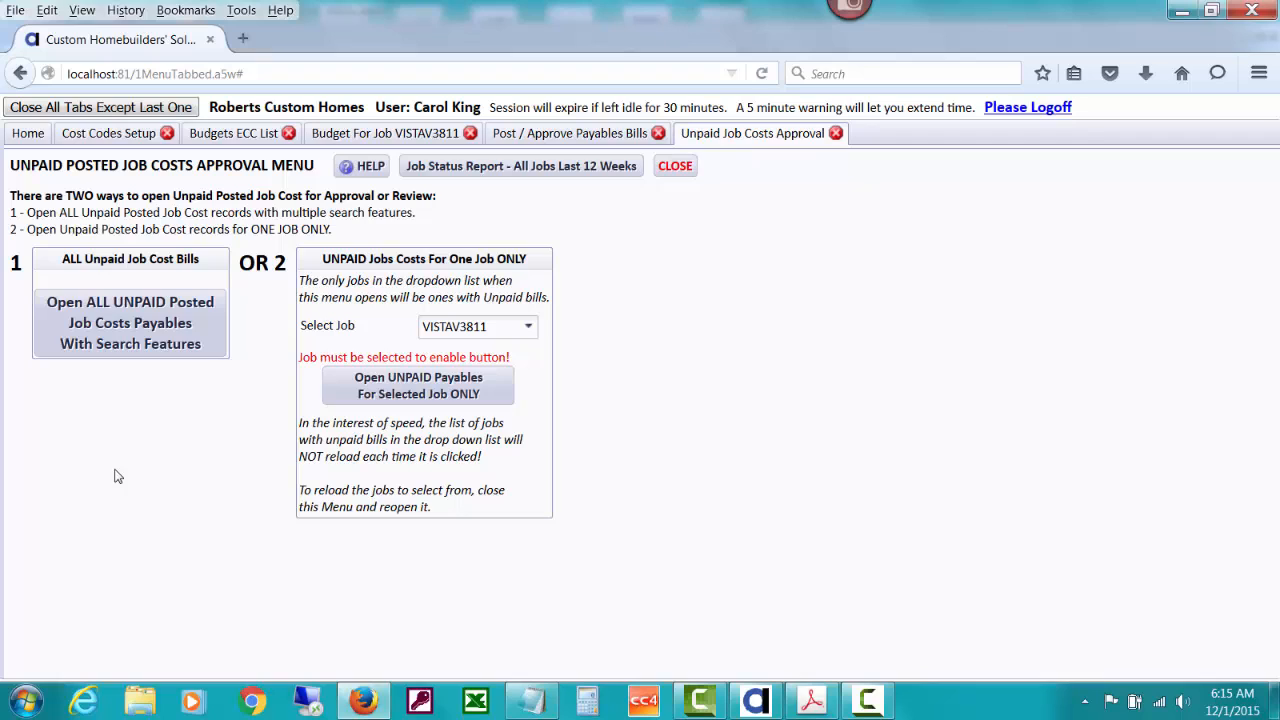
{"action": "left_click", "coordinate": [92, 136]}
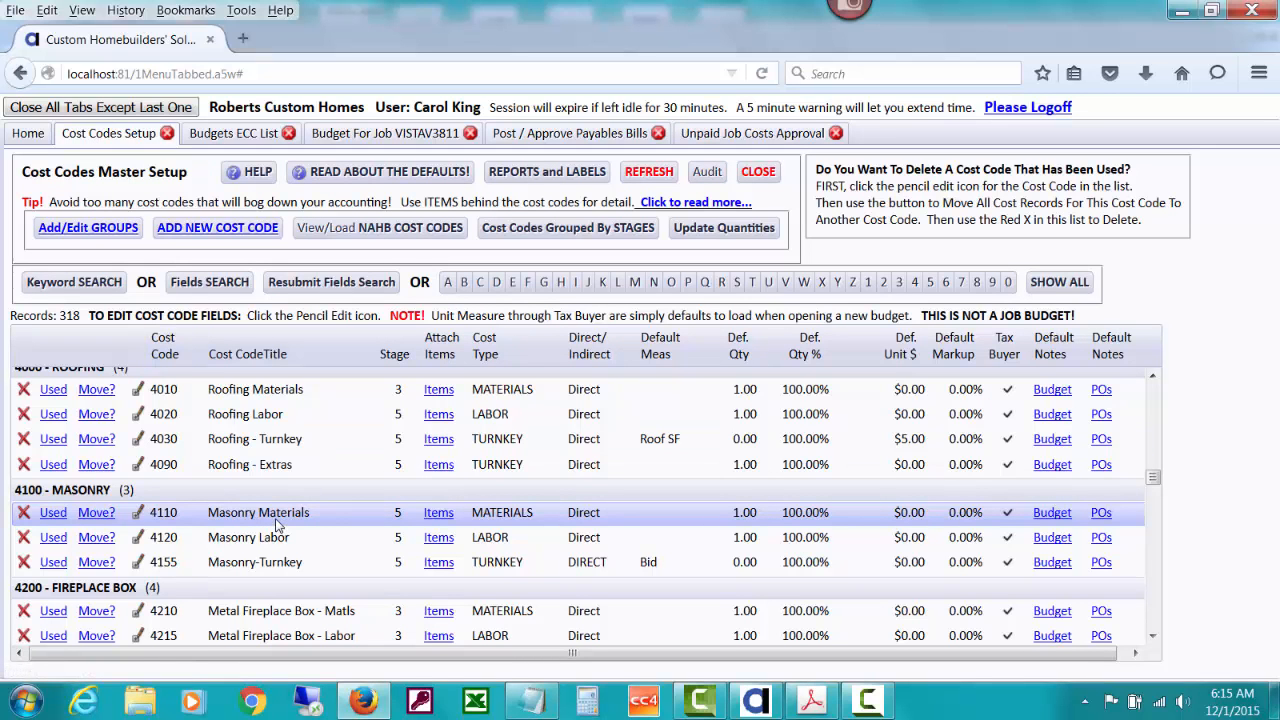